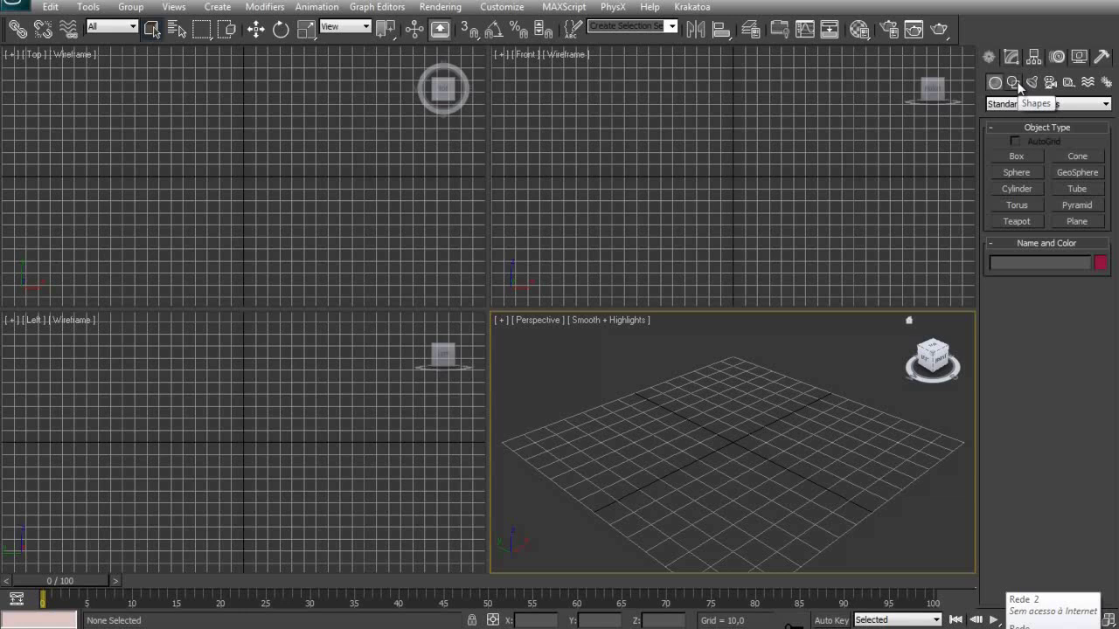
Draw a four-point Line in the Front view: floor run, vertical back wall, and top run
click(1014, 83)
click(1018, 169)
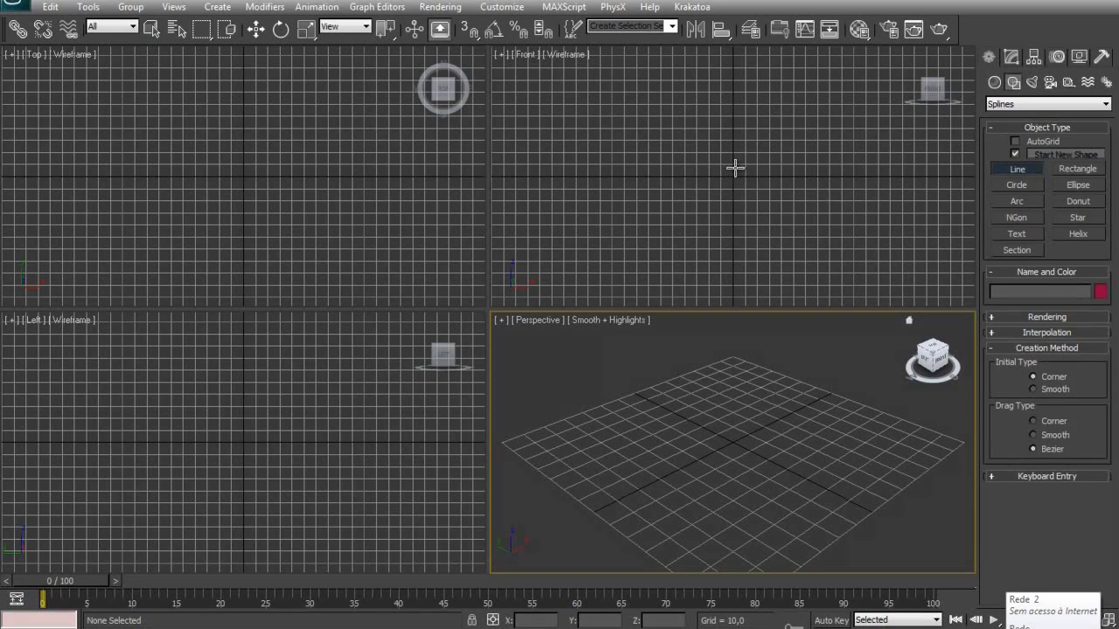
click(643, 225)
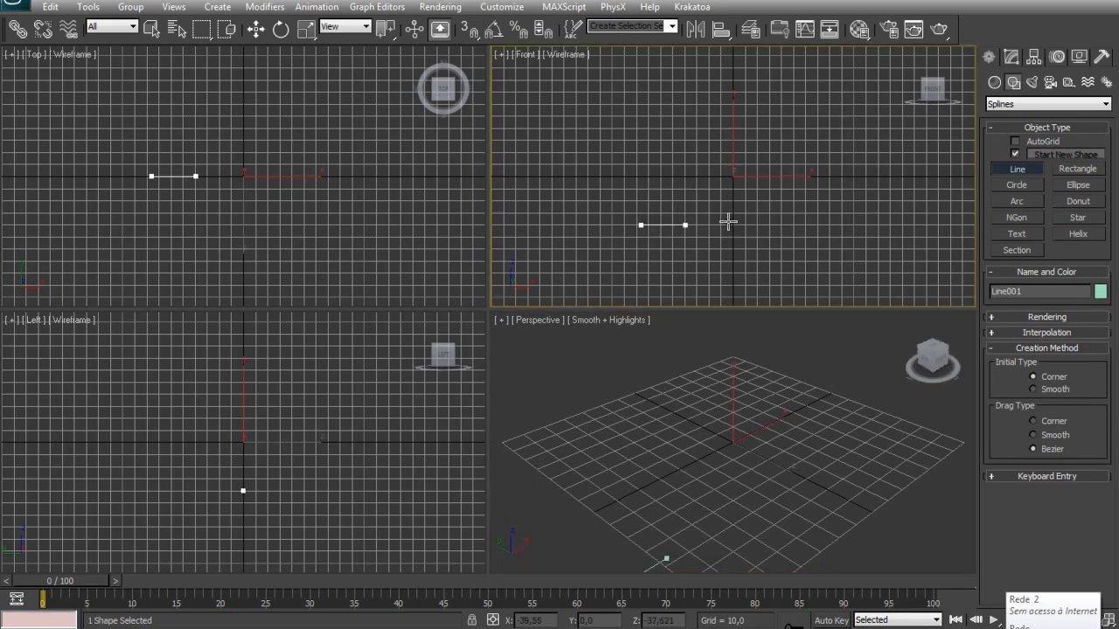
shift+click(825, 226)
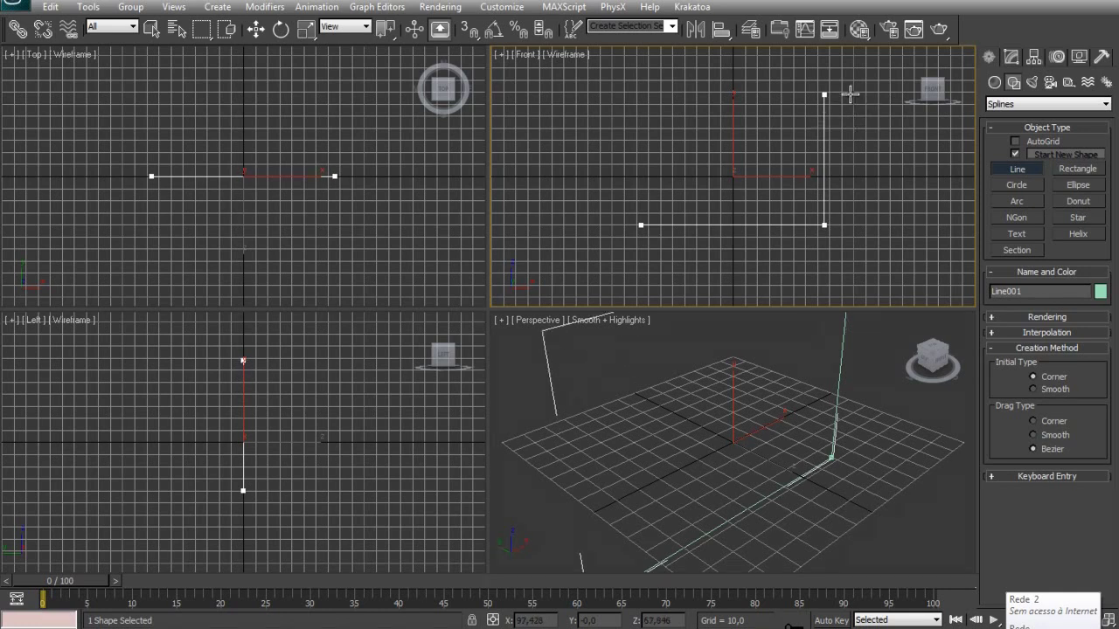
shift+click(844, 94)
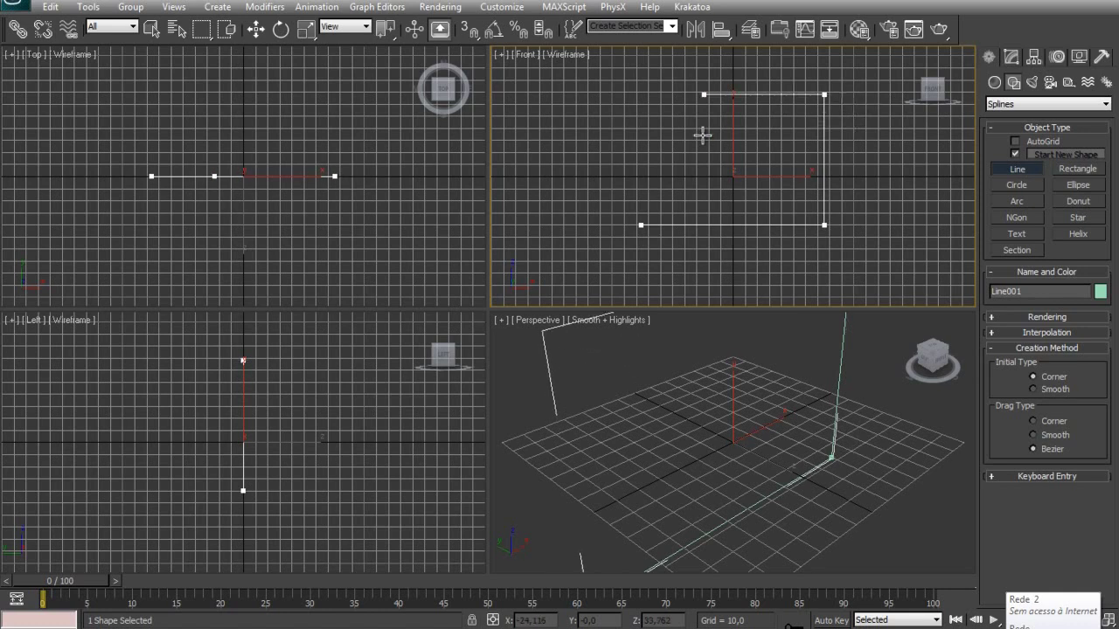
shift+click(641, 160)
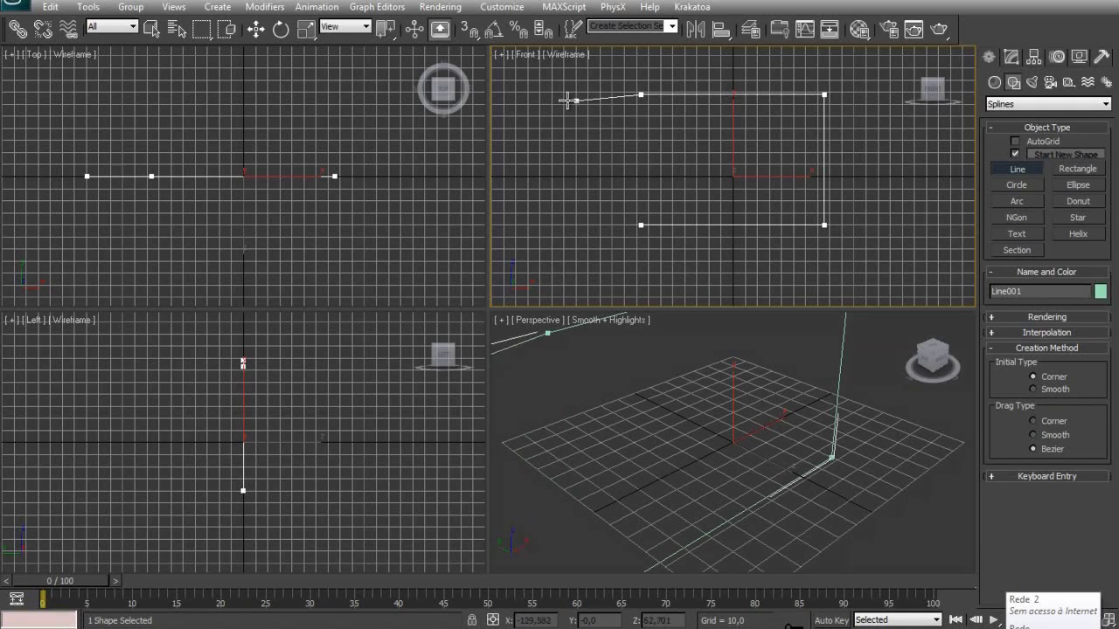
End the line and switch Line001 to Vertex sub-object level
right_click(549, 158)
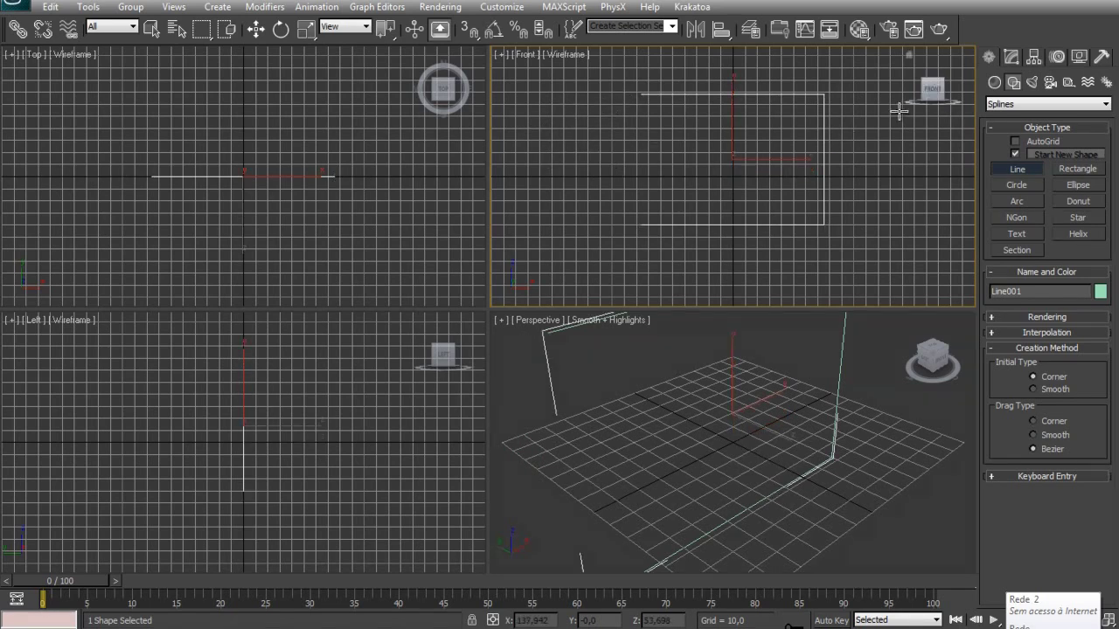
click(1009, 59)
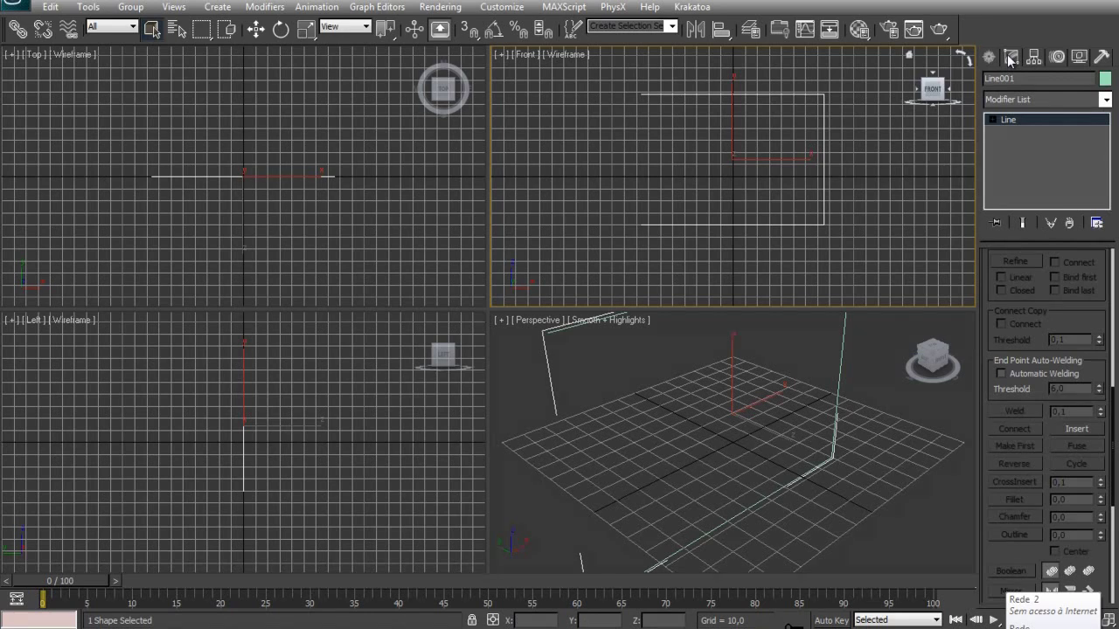
click(993, 120)
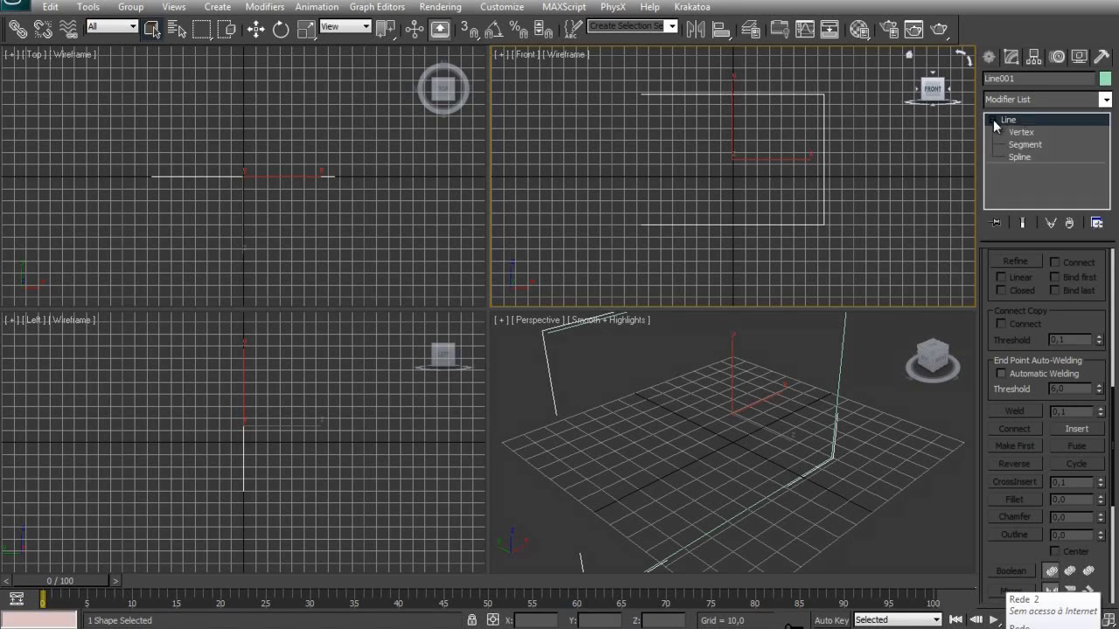
click(1033, 133)
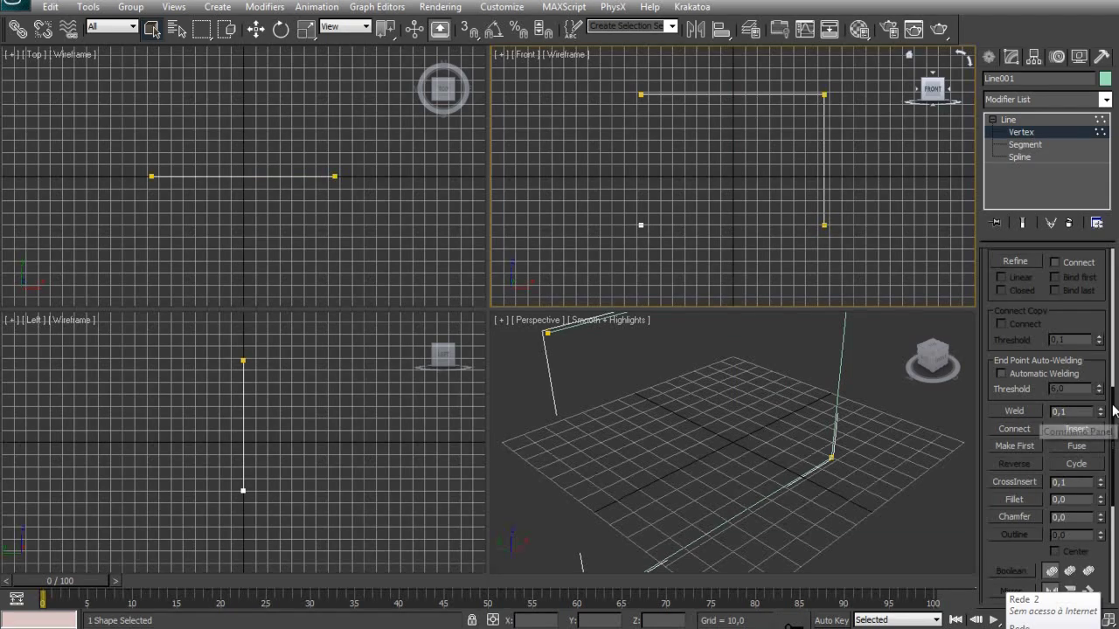
Fillet the bottom-right and top-right corner vertices into rounded bends
mouse_move(1113, 411)
mouse_down()
mouse_move(1110, 254)
mouse_move(1117, 430)
mouse_up()
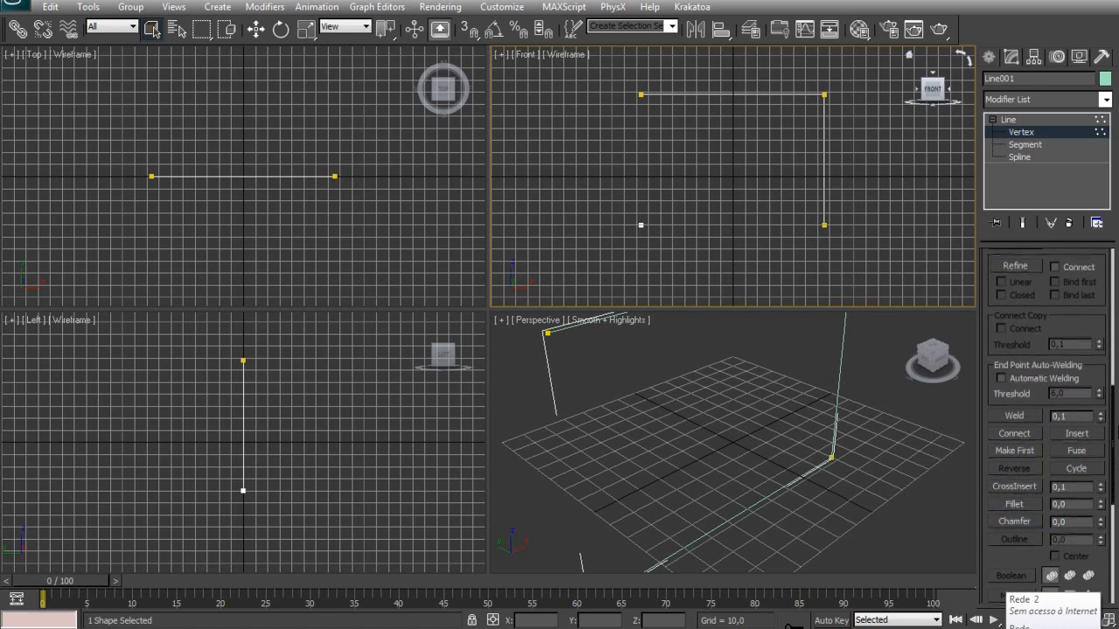
click(1025, 507)
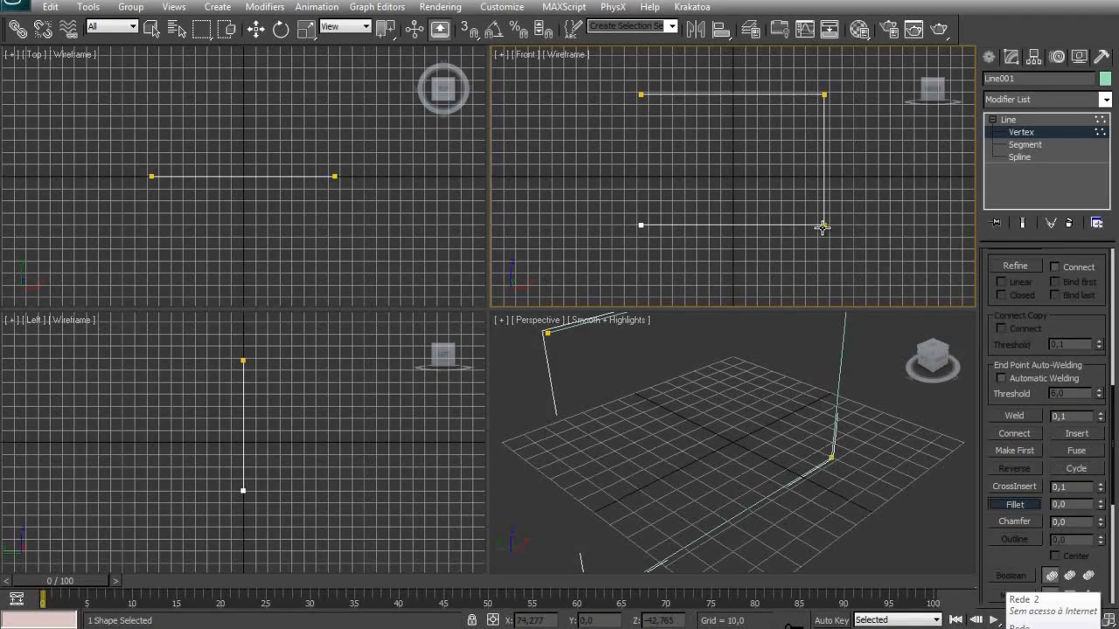
drag(822, 226, 865, 199)
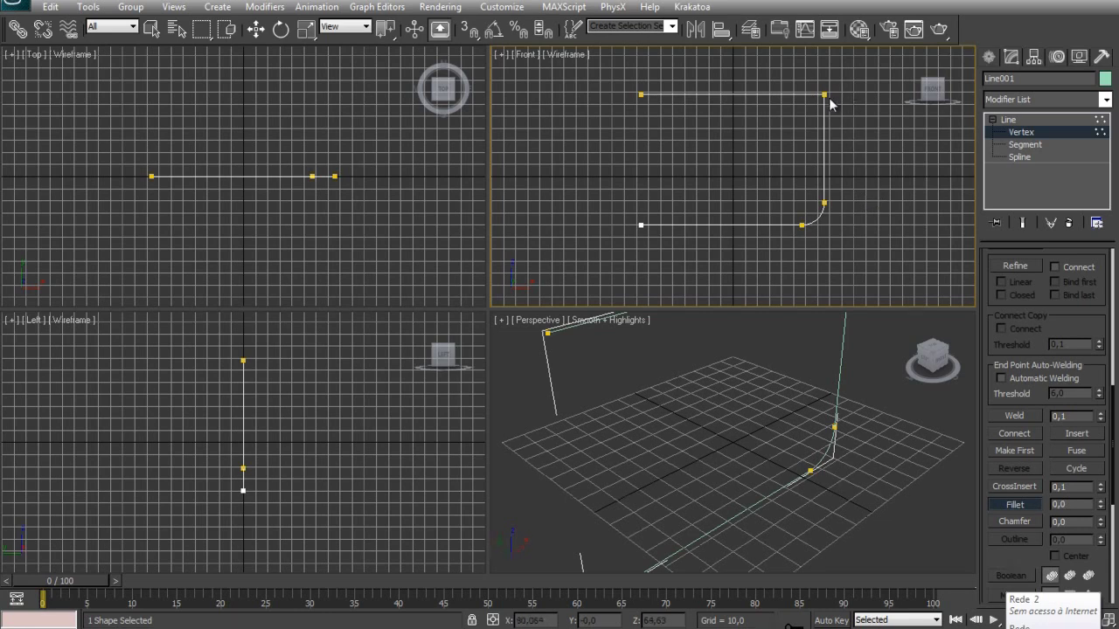
drag(825, 94, 907, 73)
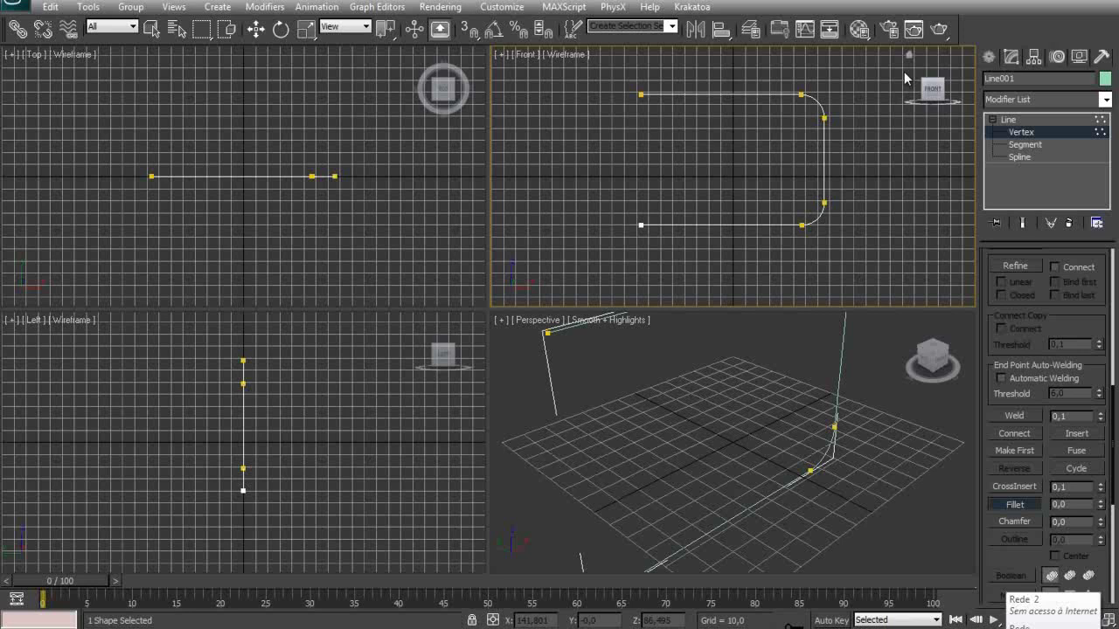
Extrude Line001 by 300 and slide the backdrop back along Y in the Top view
click(1021, 122)
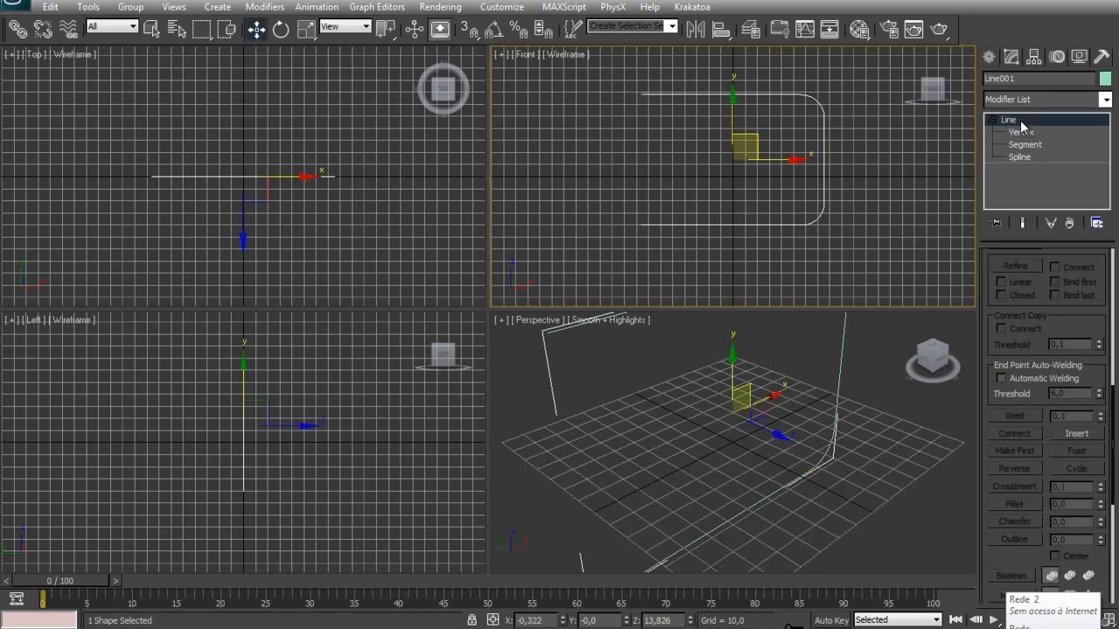
click(1104, 101)
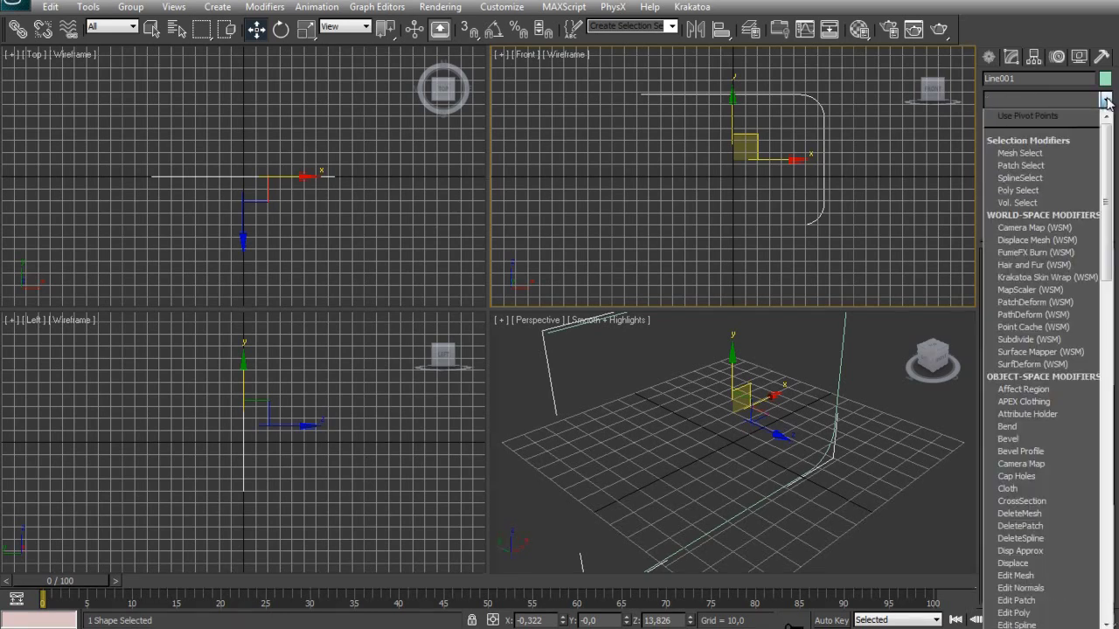
drag(1107, 140, 1115, 273)
click(1055, 185)
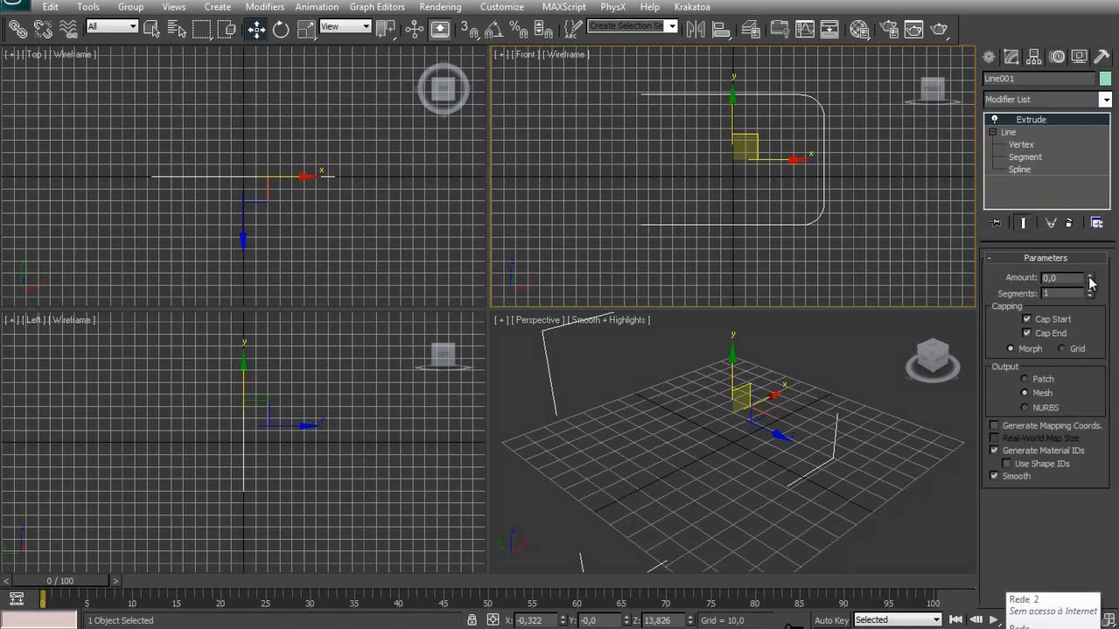
drag(1090, 282, 1098, 242)
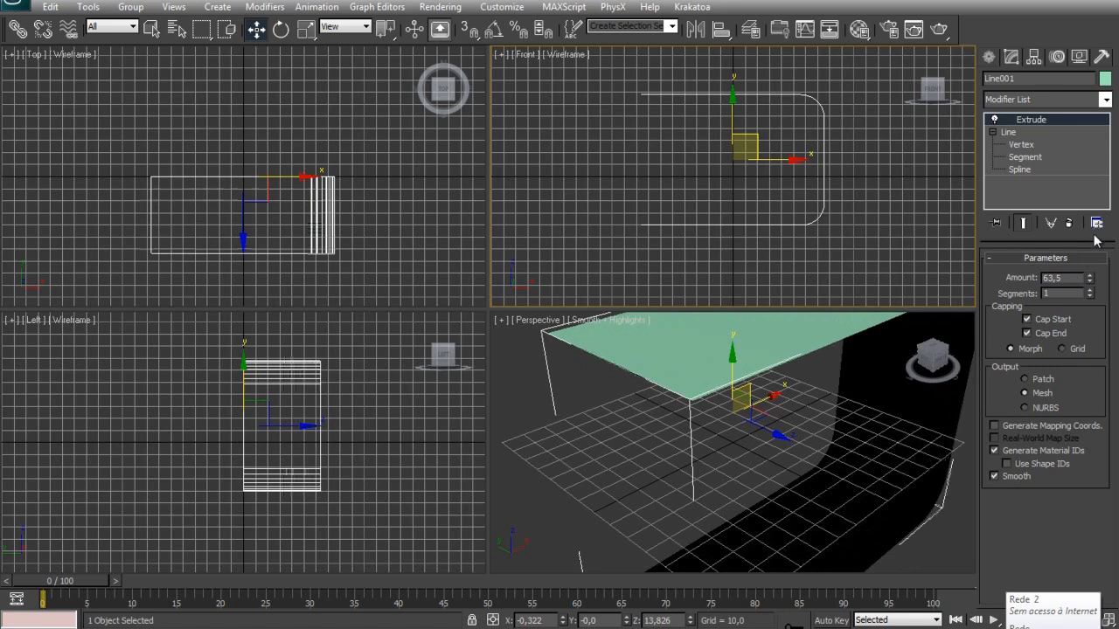
double_click(1065, 278)
text(300)
key(Return)
click(238, 158)
drag(235, 158, 276, 97)
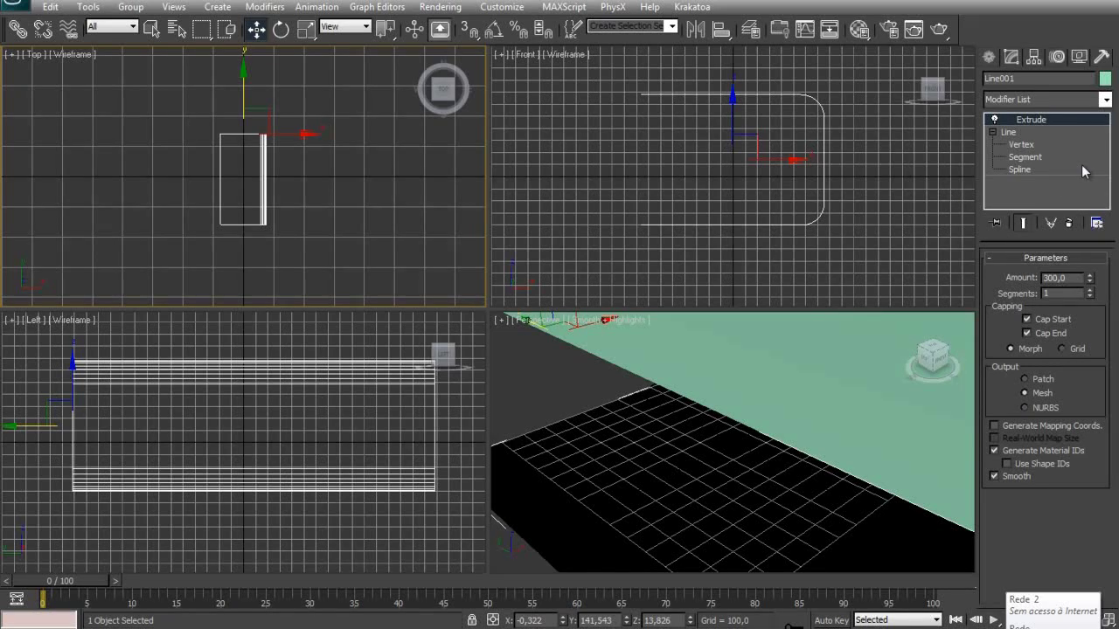
Add a Normal modifier with Flip Normals to Line001
click(1104, 98)
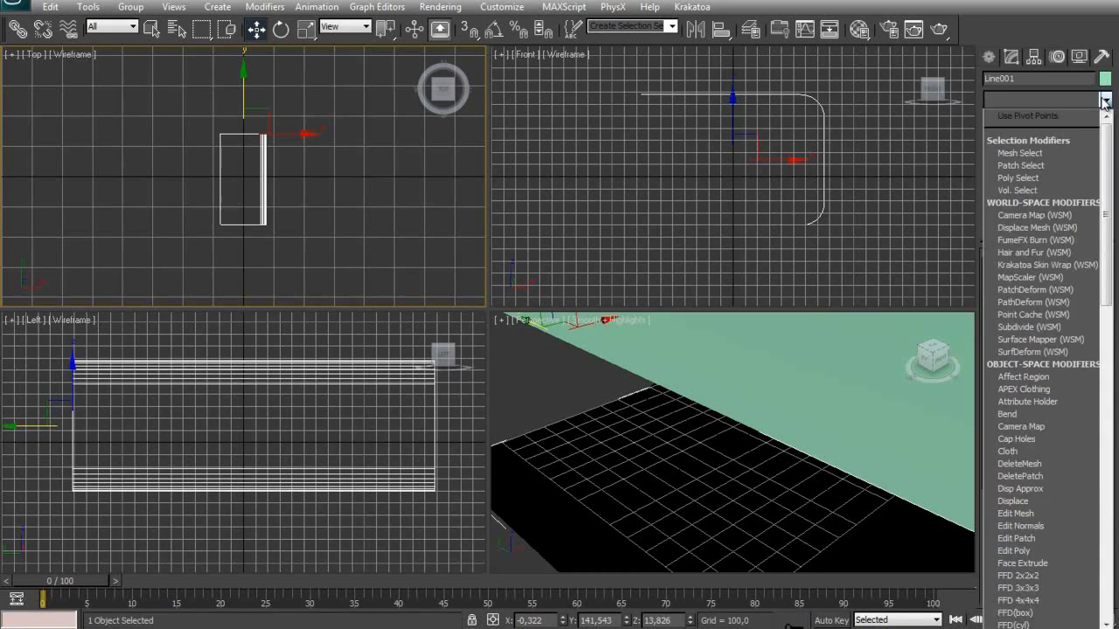
key(n)
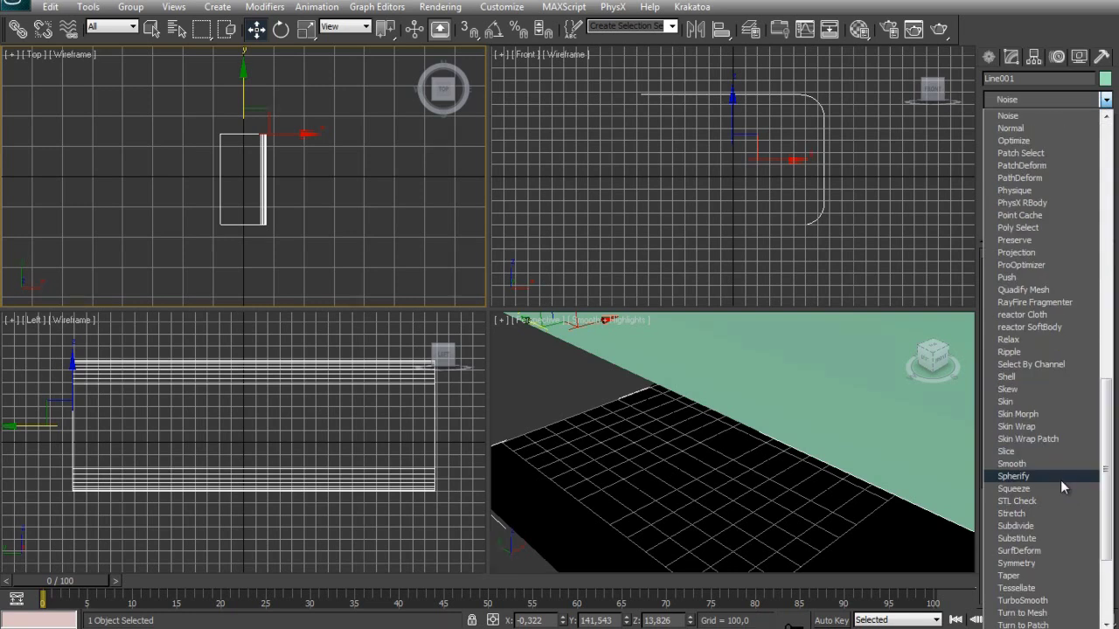
click(1080, 132)
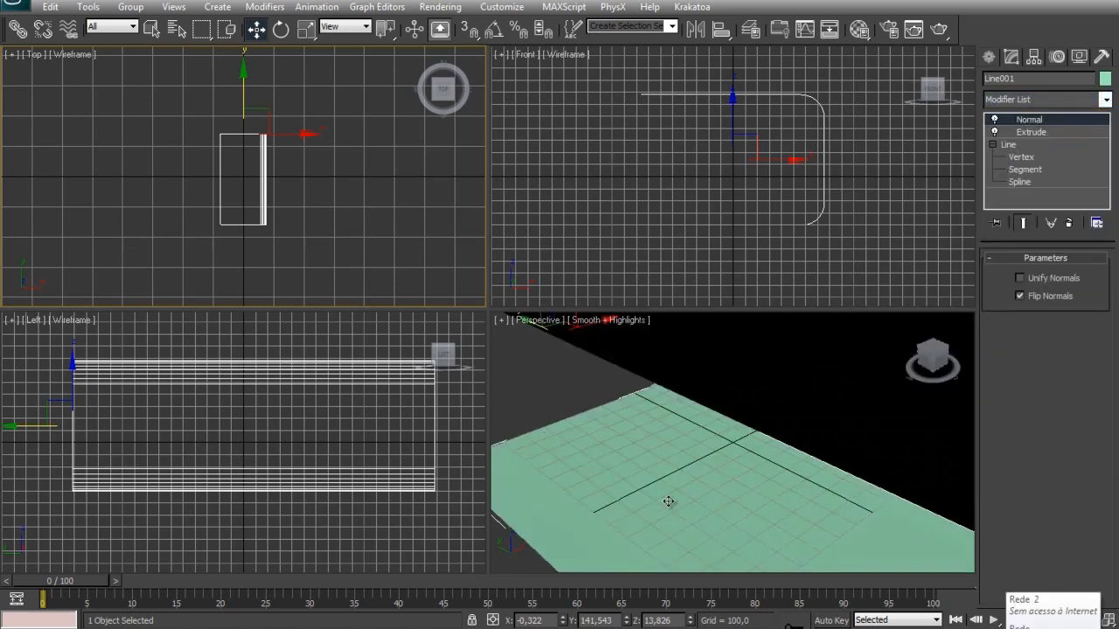
Orbit and pan the Perspective and Front views to inspect the backdrop's rounded corner
alt+middle_drag(649, 470, 725, 444)
middle_drag(767, 209, 760, 214)
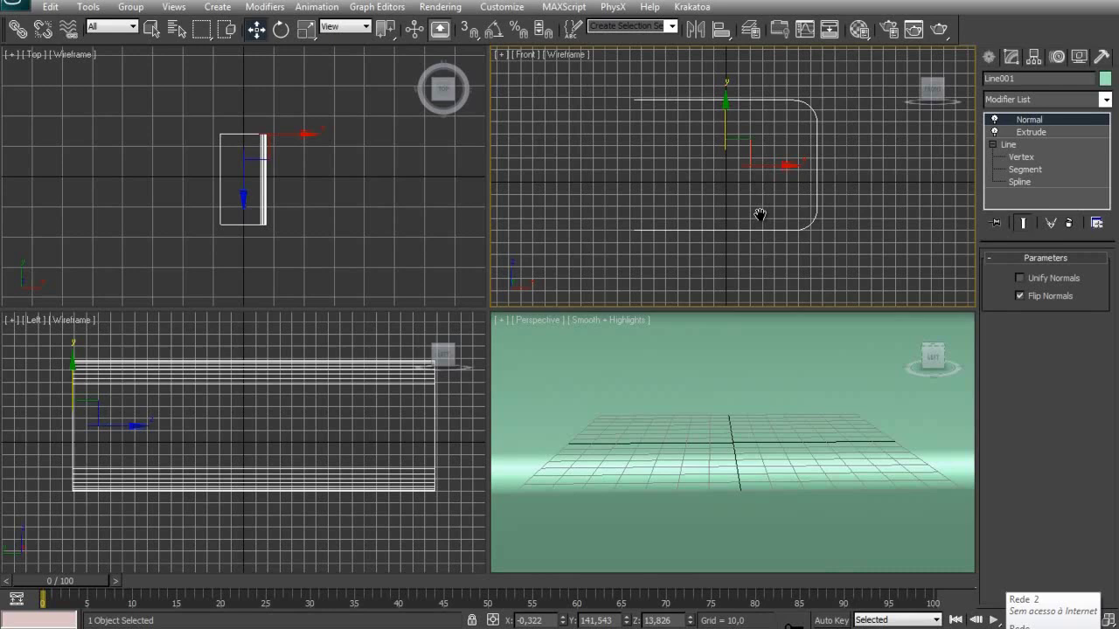
drag(727, 118, 832, 72)
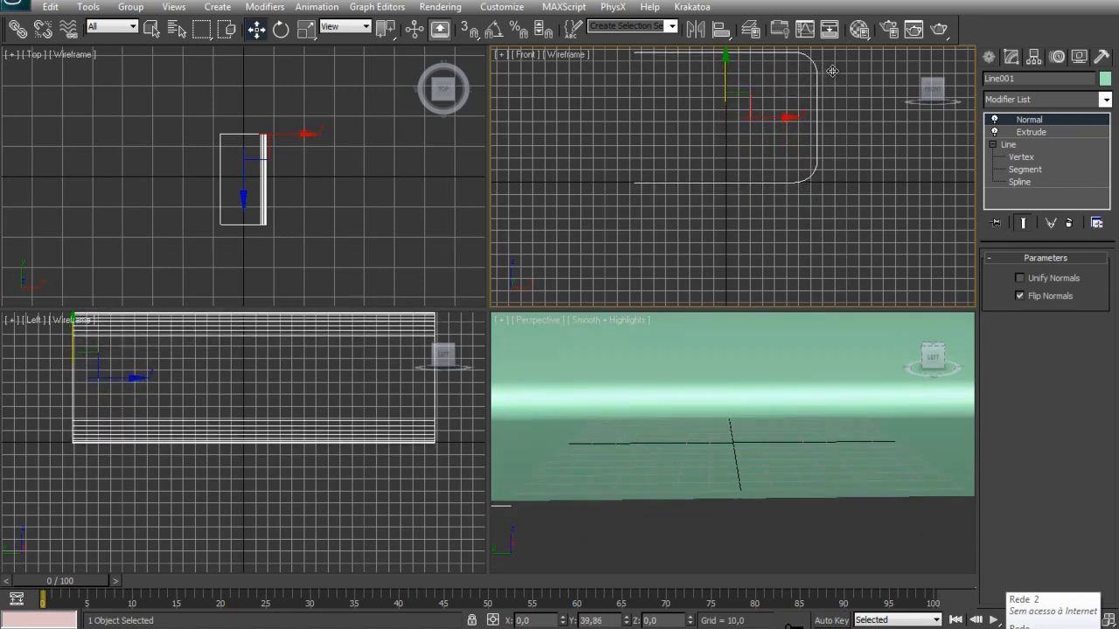
scroll(745, 197, up, 6)
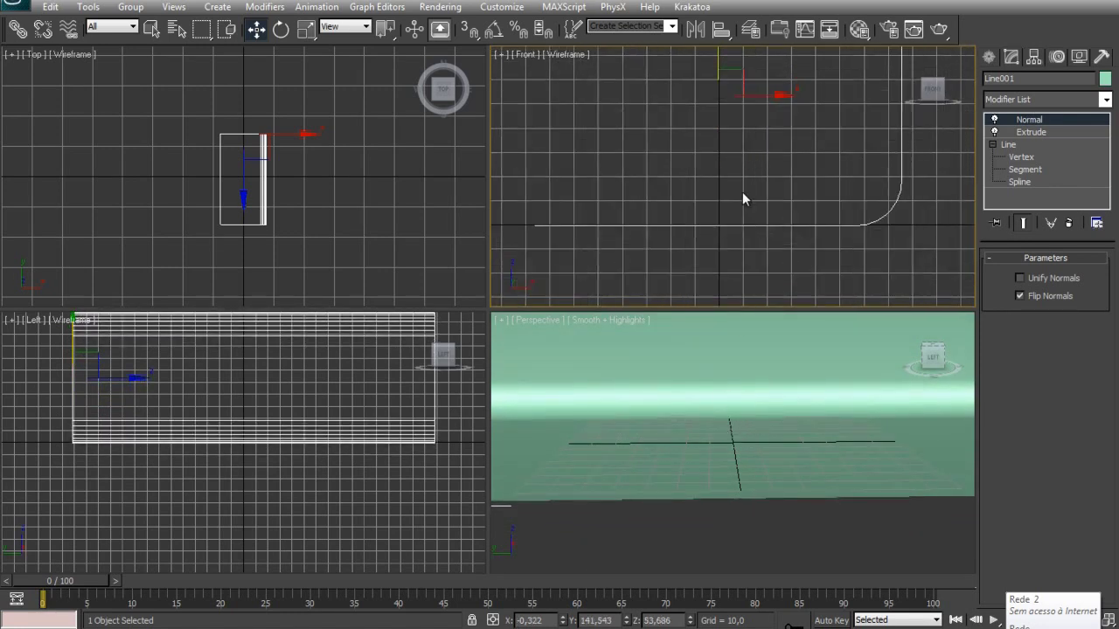
middle_drag(690, 78, 675, 202)
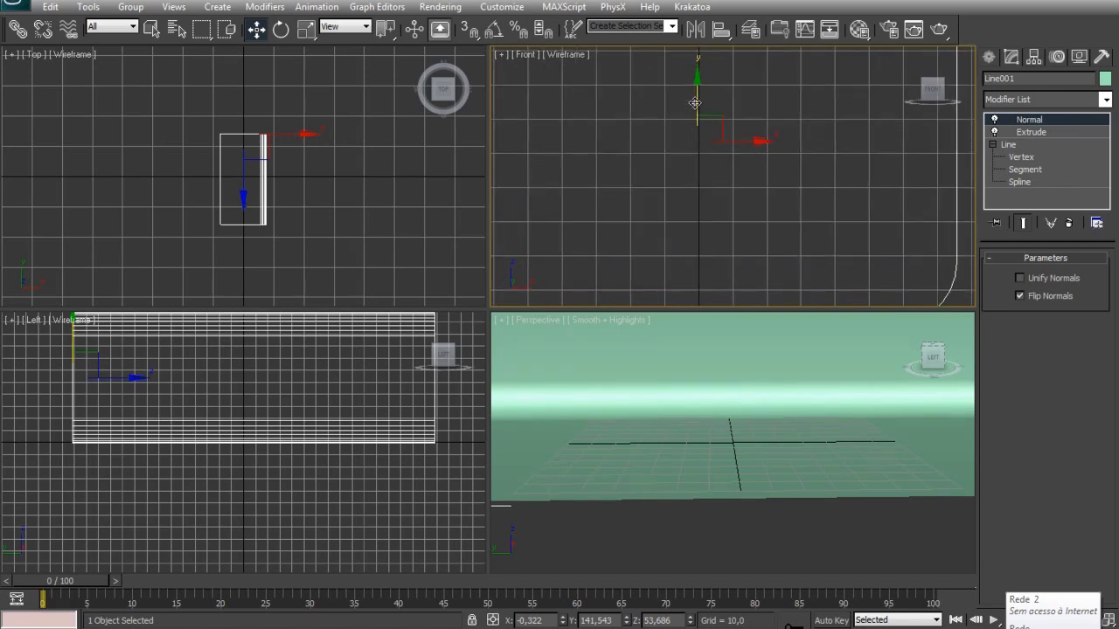
scroll(676, 124, down, 1)
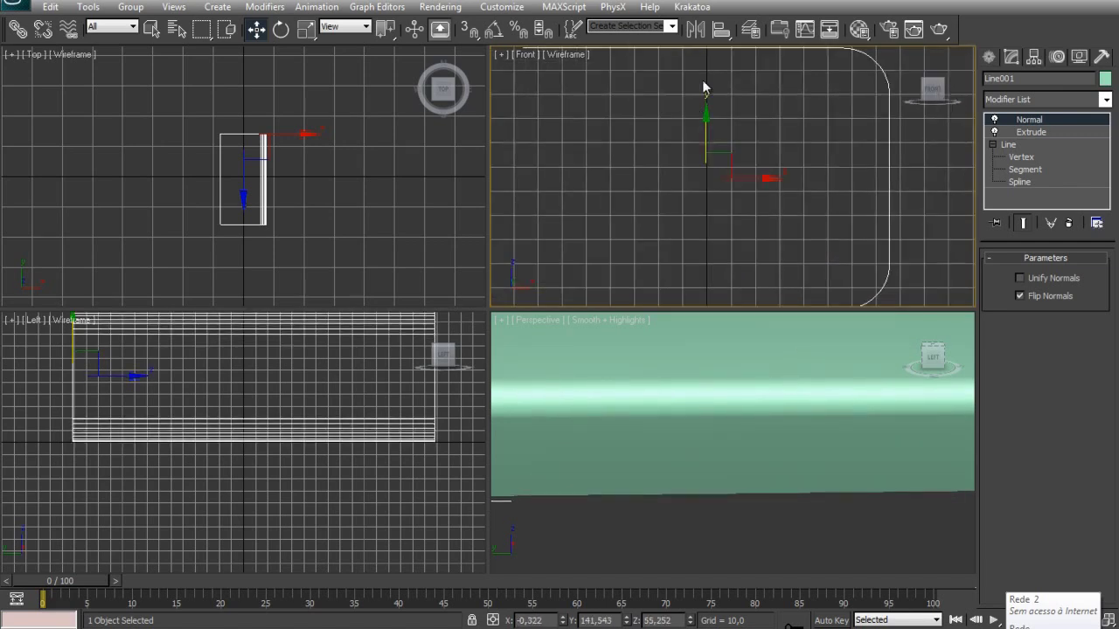
middle_drag(764, 117, 757, 75)
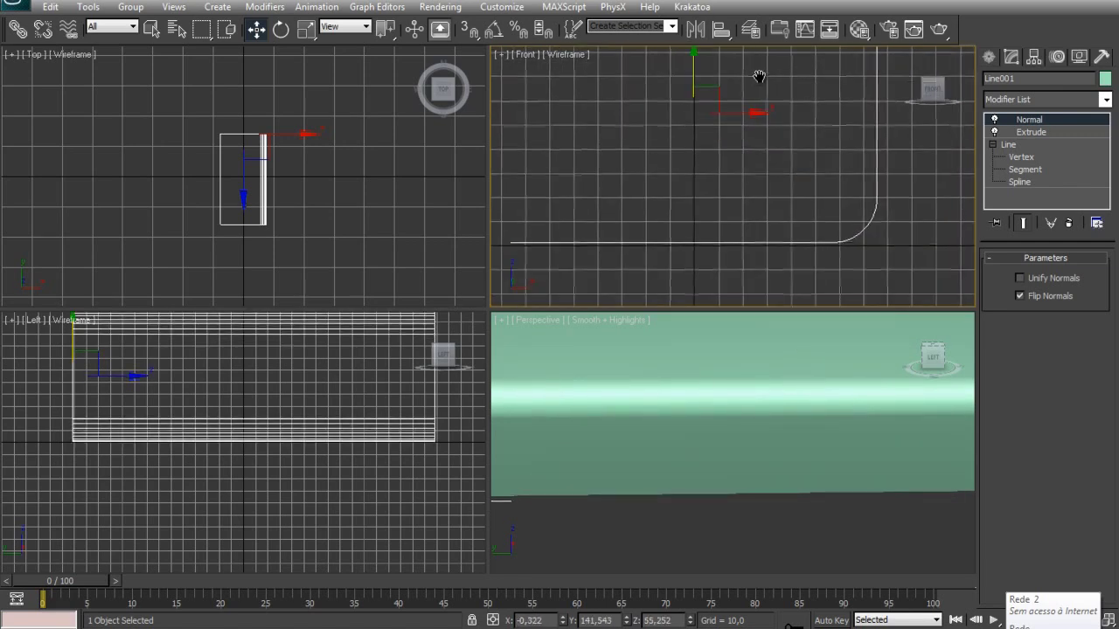
Create a Teapot on the backdrop floor in the Perspective view
click(867, 241)
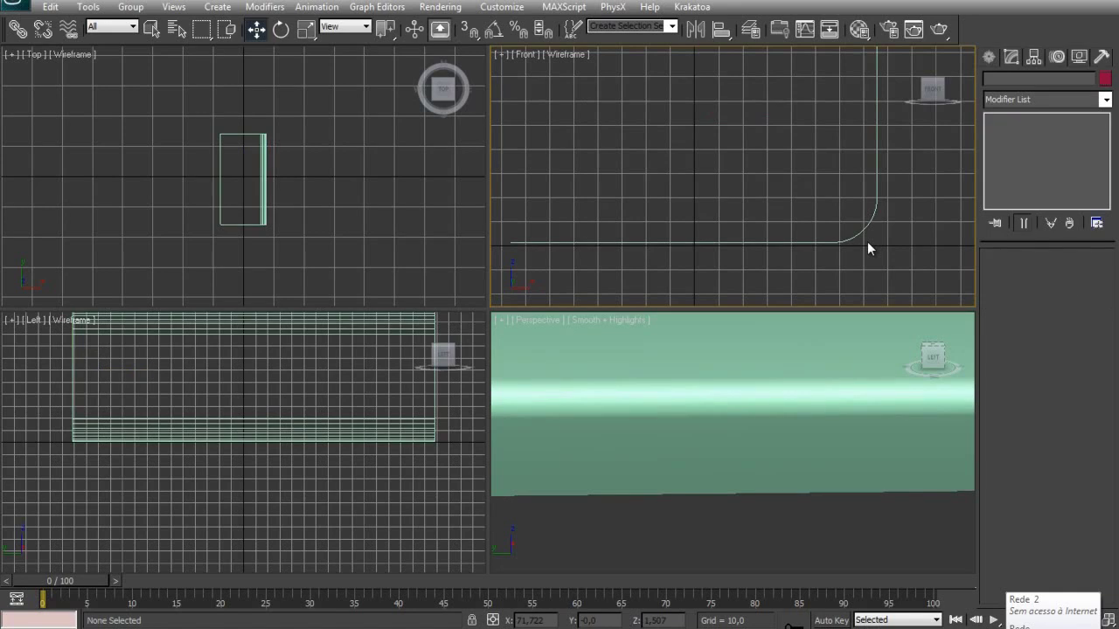
click(989, 58)
click(996, 82)
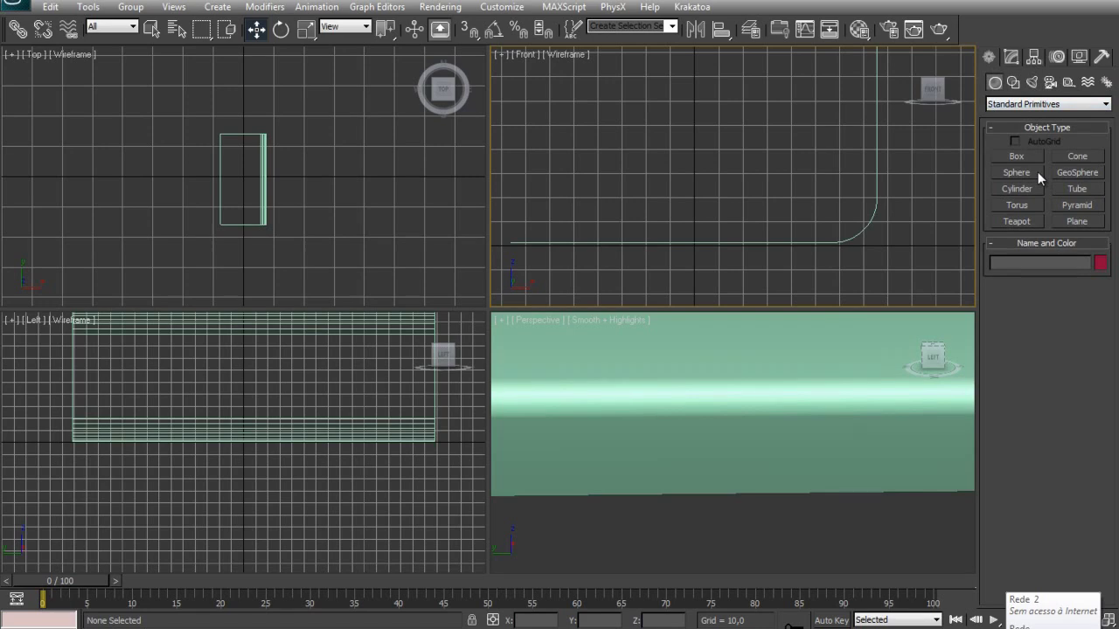
click(1017, 220)
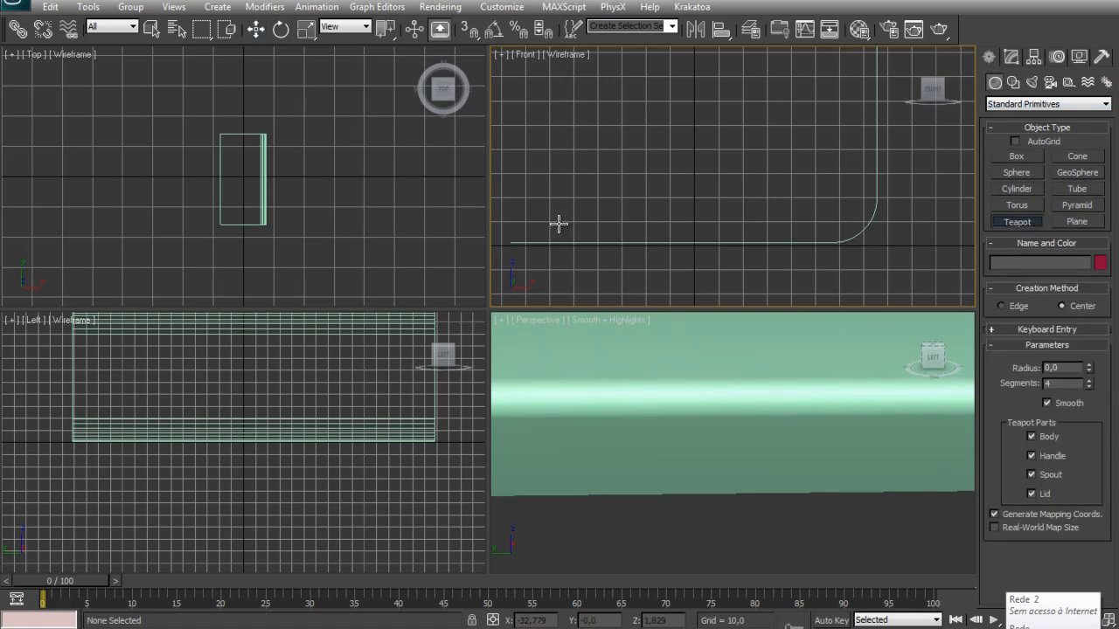
scroll(65, 219, up, 3)
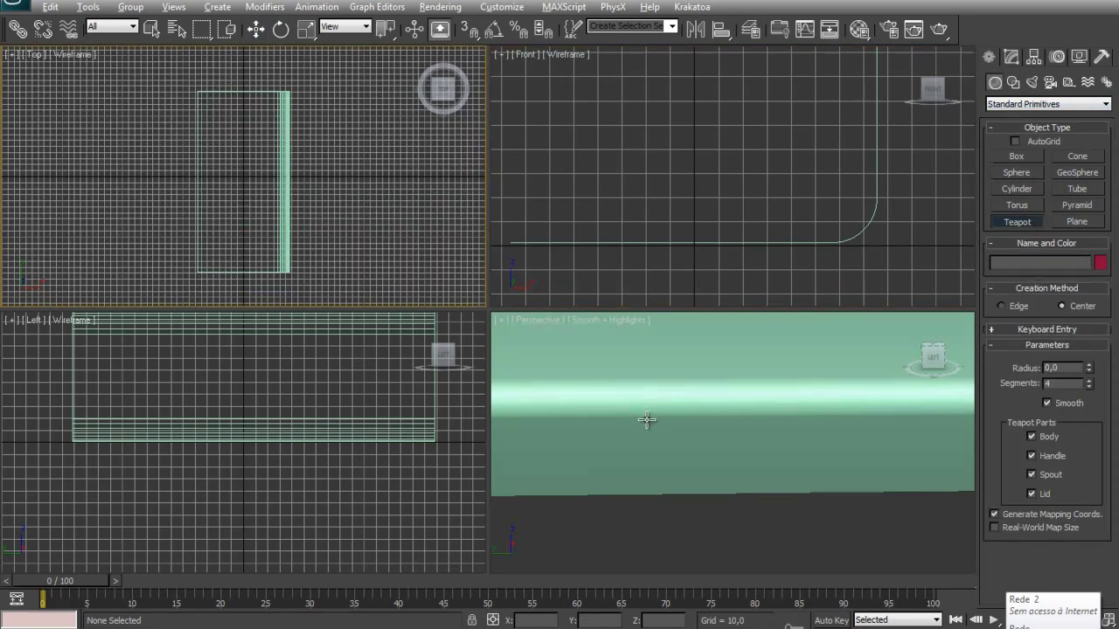
scroll(681, 433, down, 10)
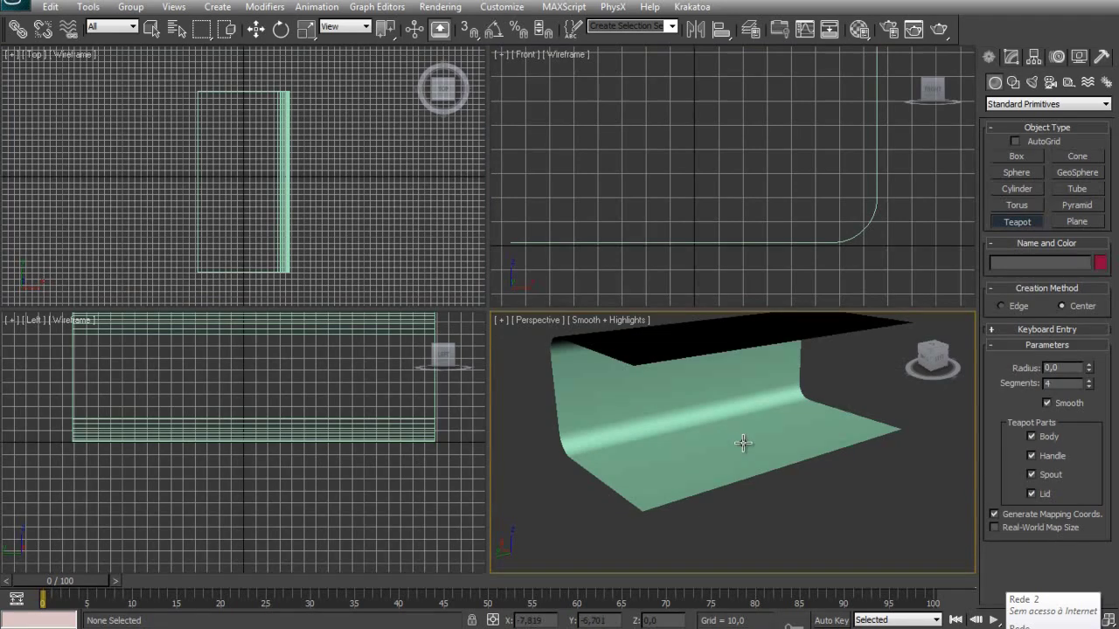
mouse_move(730, 447)
mouse_down()
mouse_move(741, 447)
mouse_move(730, 441)
mouse_up()
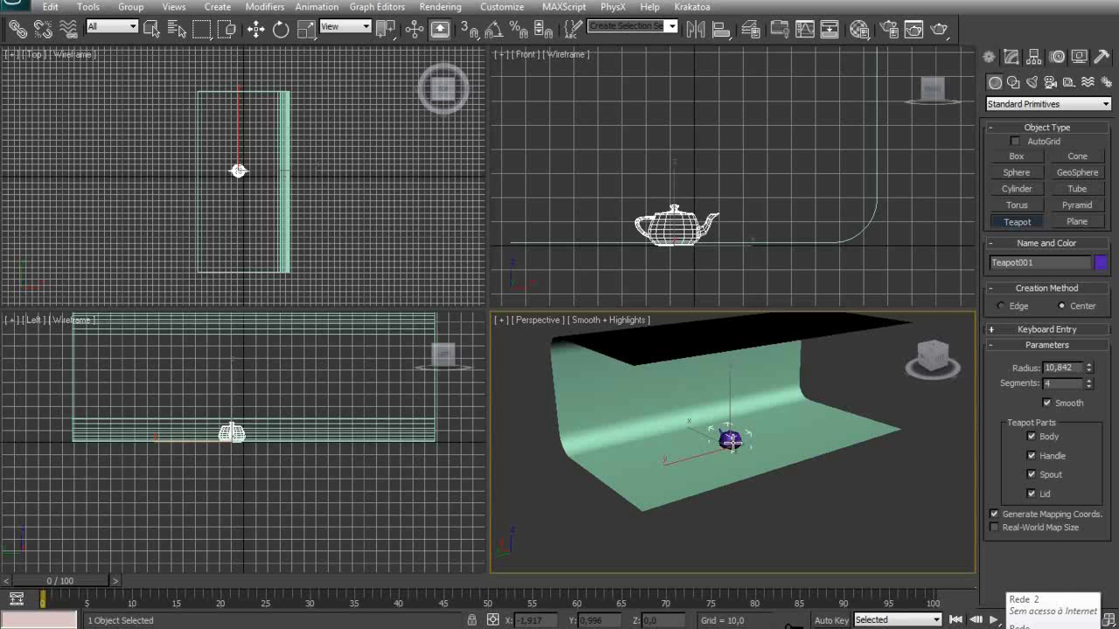
right_click(731, 441)
Rotate the teapot about -87° around its vertical axis
key(e)
drag(742, 472, 602, 525)
click(850, 511)
alt+middle_drag(850, 511, 812, 474)
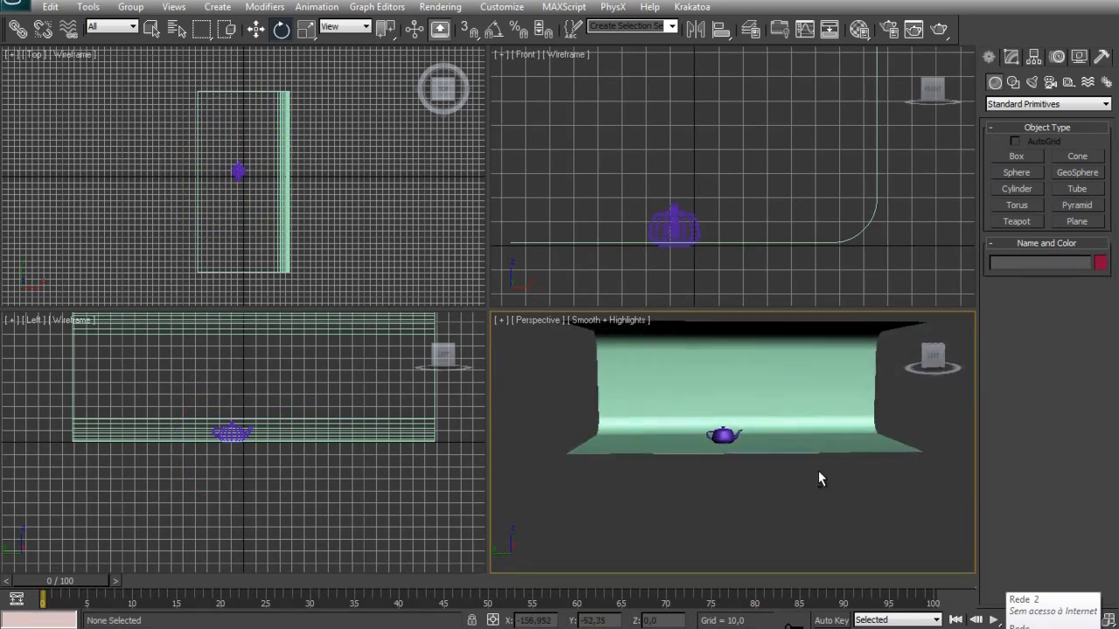
middle_drag(768, 450, 752, 452)
Move the teapot to the centre of the backdrop floor, finishing in the Top view
key(w)
click(714, 440)
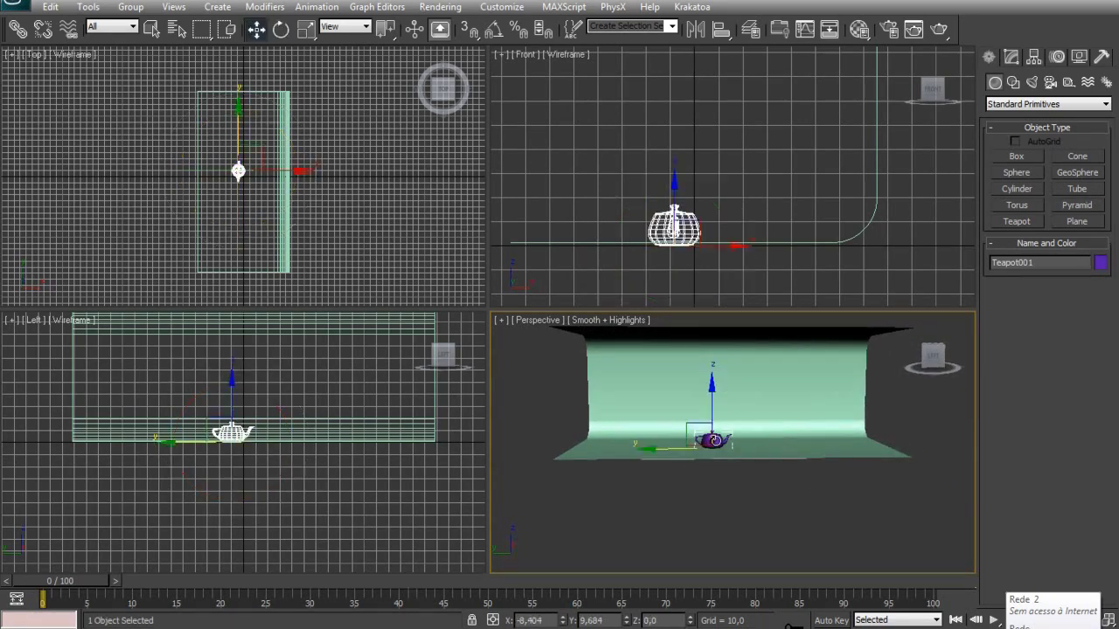
drag(660, 448, 689, 450)
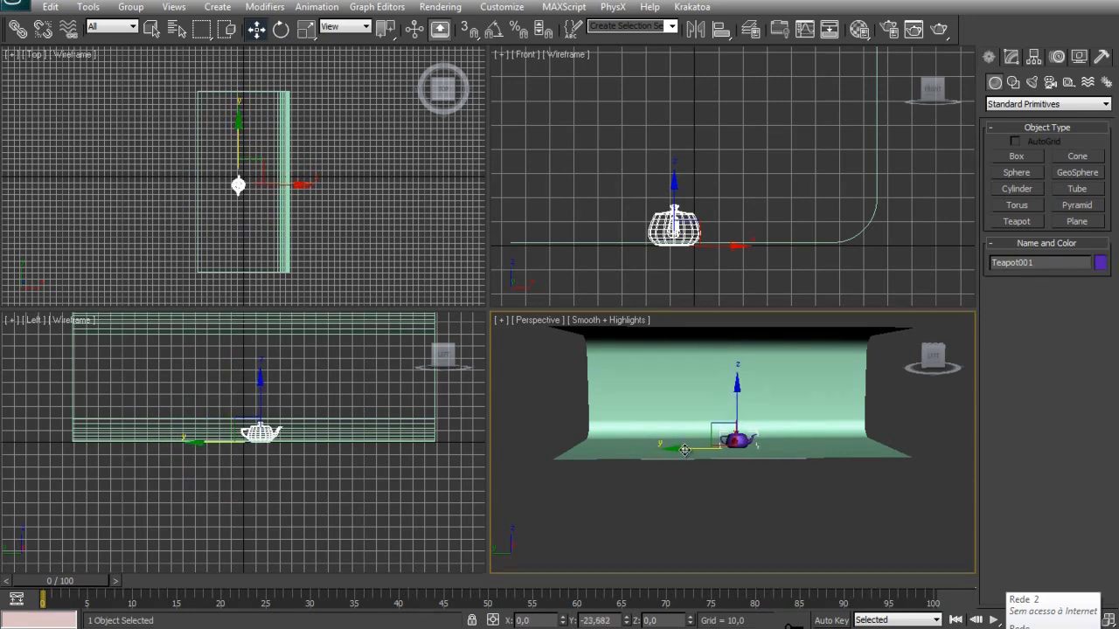
right_click(238, 154)
drag(264, 165, 273, 166)
Orbit and zoom the Perspective view close onto the teapot, then create Camera001 from it with Ctrl+C
click(860, 392)
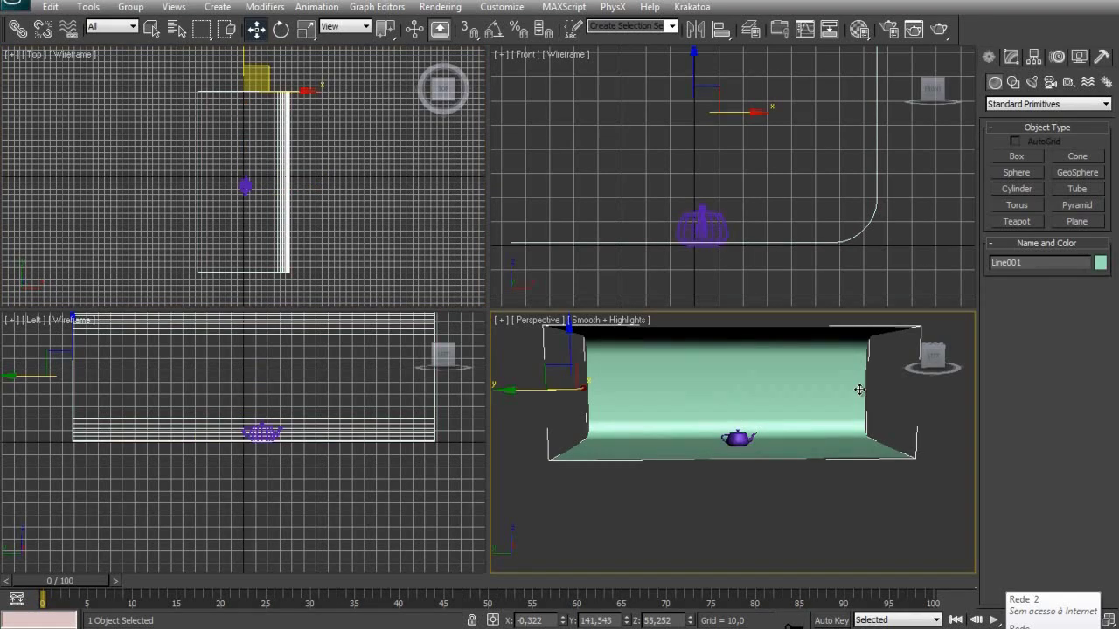
click(928, 431)
alt+middle_drag(843, 433, 712, 434)
scroll(757, 418, up, 3)
scroll(757, 420, down, 1)
scroll(711, 435, up, 5)
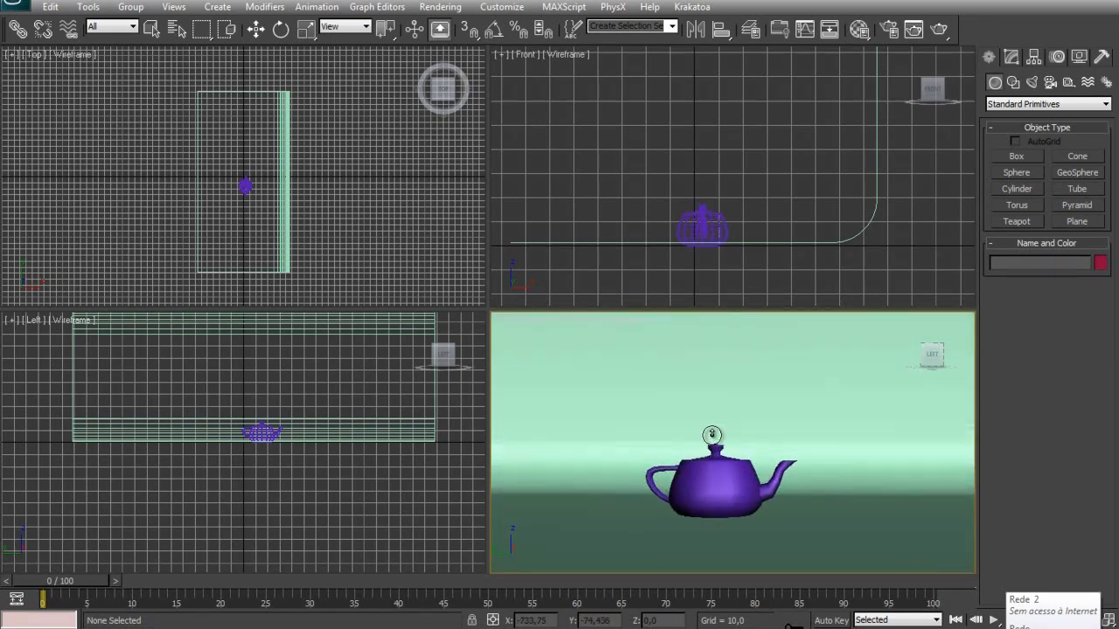
scroll(711, 438, up, 4)
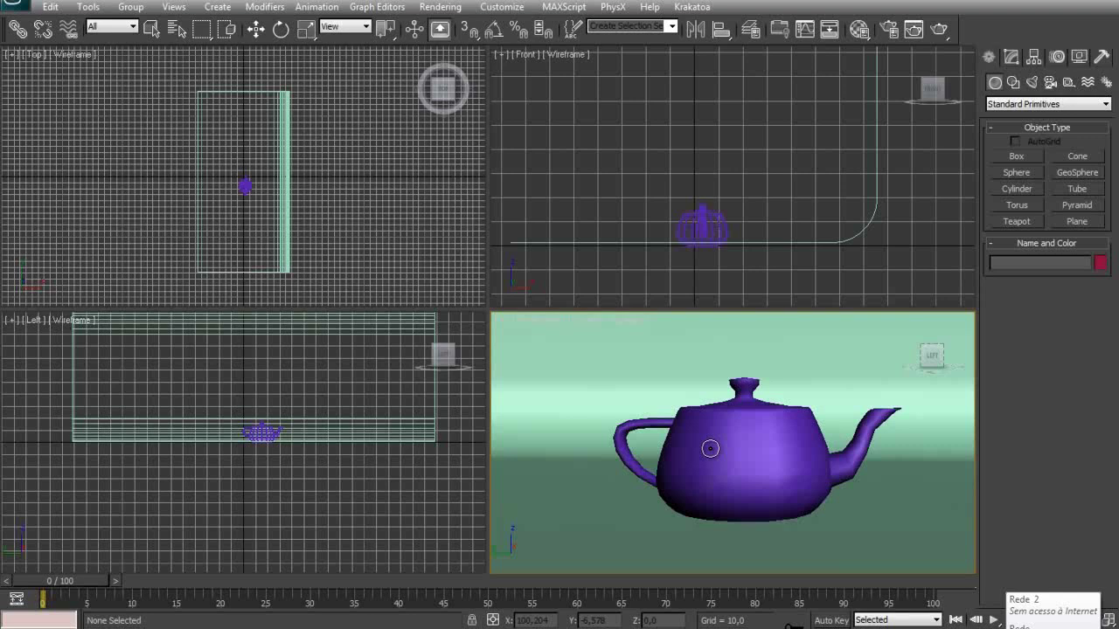
alt+middle_drag(716, 453, 715, 449)
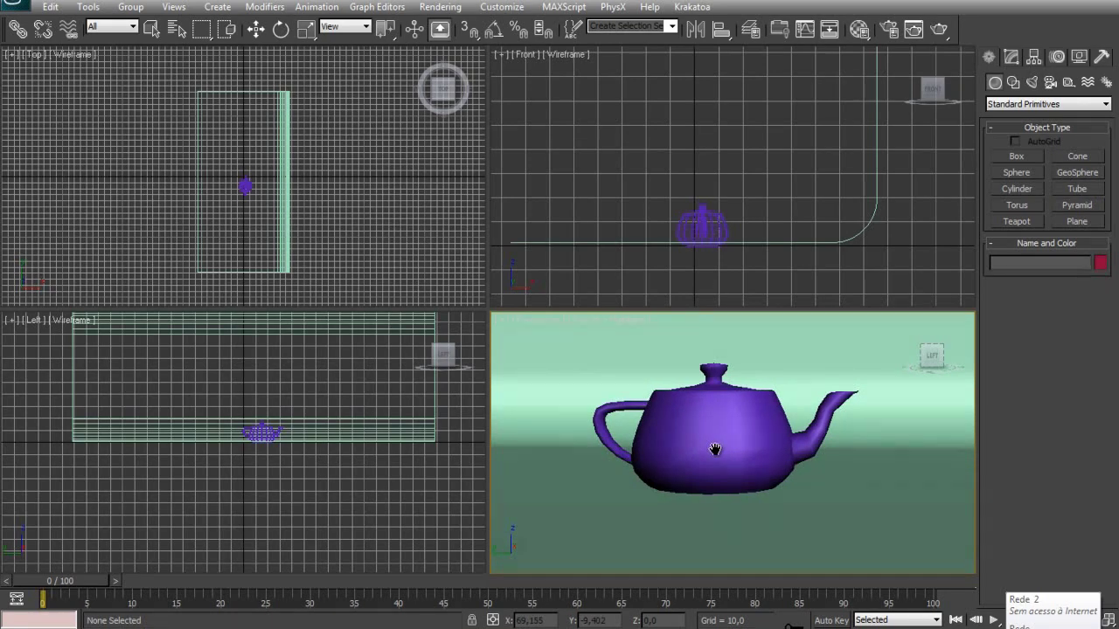
key(ctrl+c)
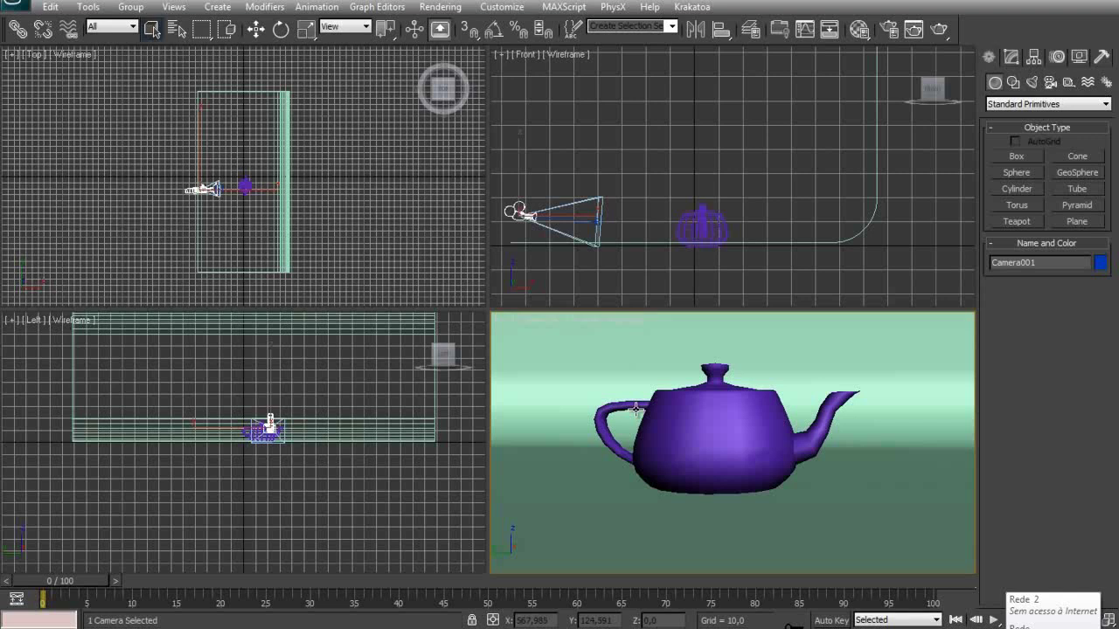
Set the teapot's Segments to 19
click(722, 432)
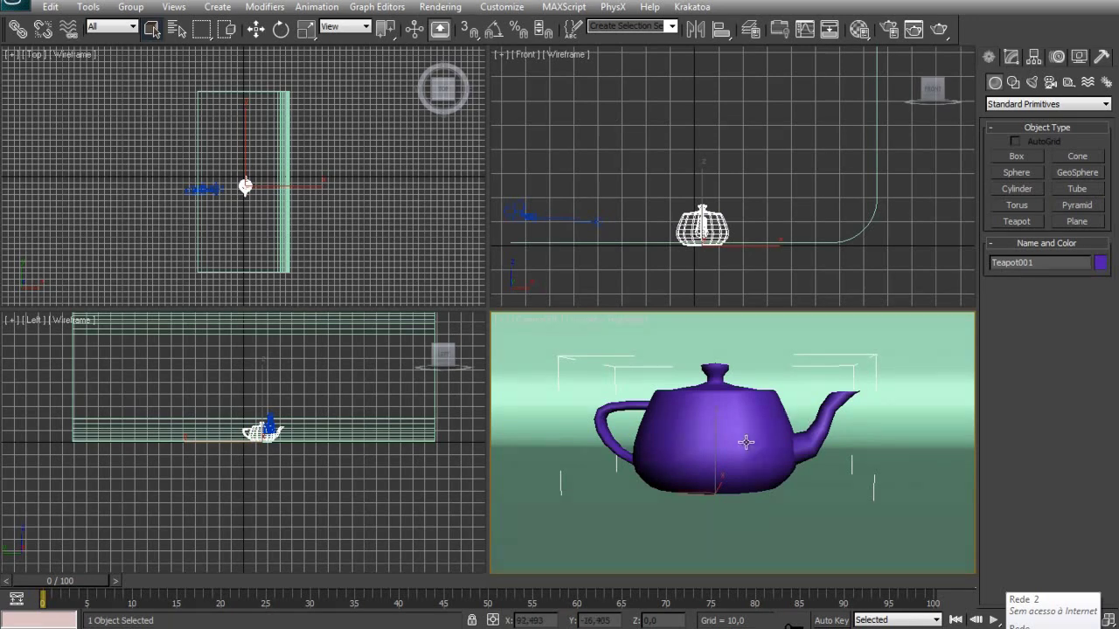
click(1011, 57)
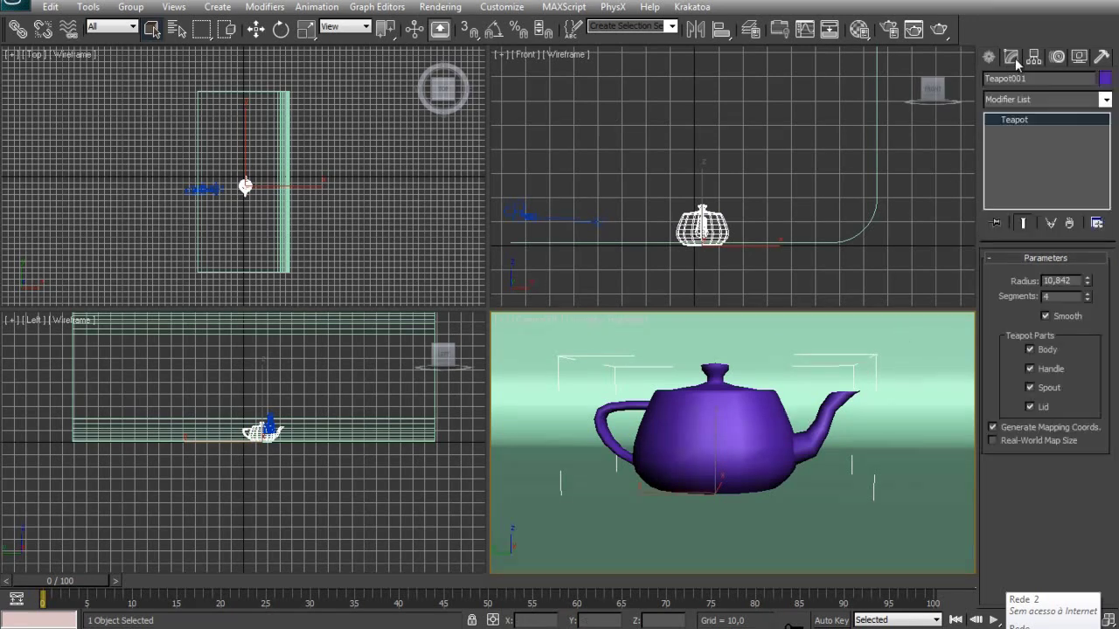
drag(1087, 298, 1114, 190)
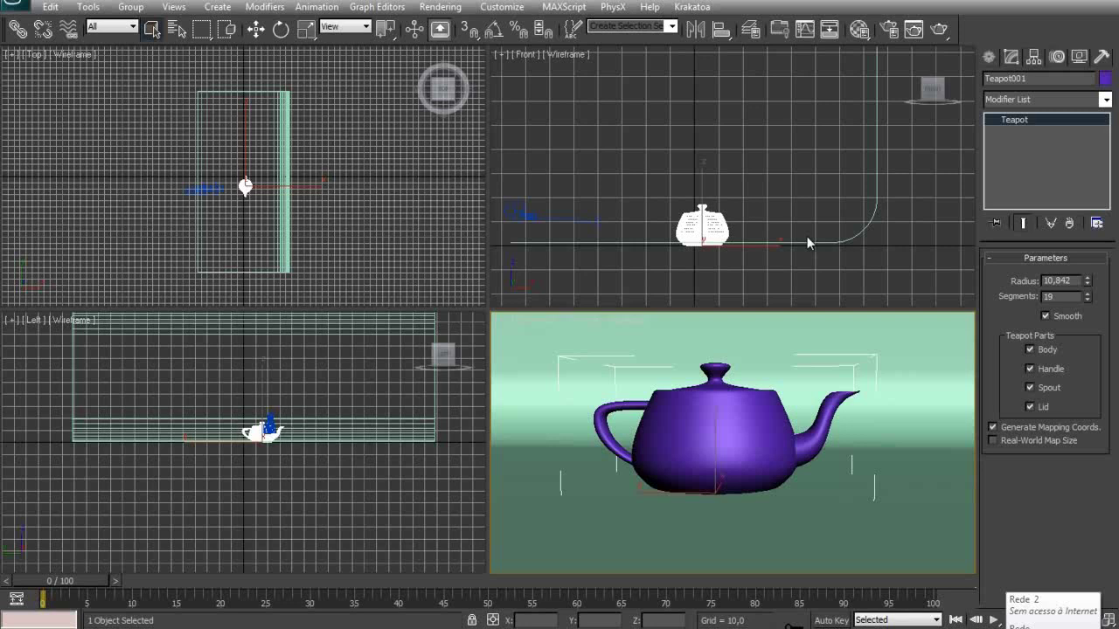
Raise the teapot slightly with the Move tool in the Front view
scroll(787, 231, up, 3)
key(e)
scroll(760, 237, up, 2)
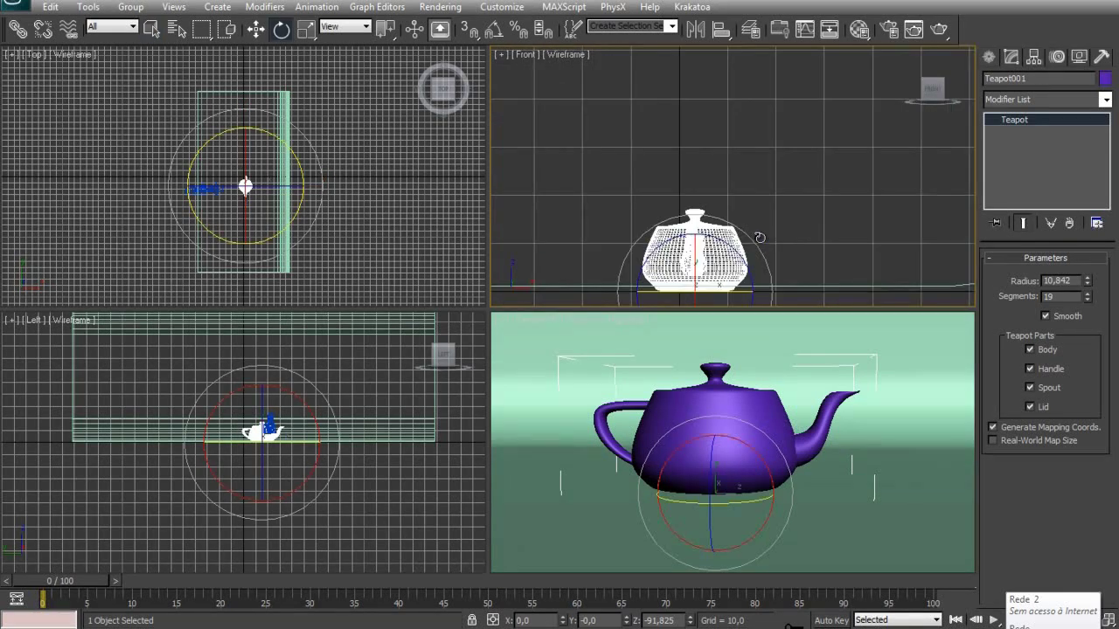
scroll(760, 201, up, 3)
key(w)
scroll(699, 197, up, 4)
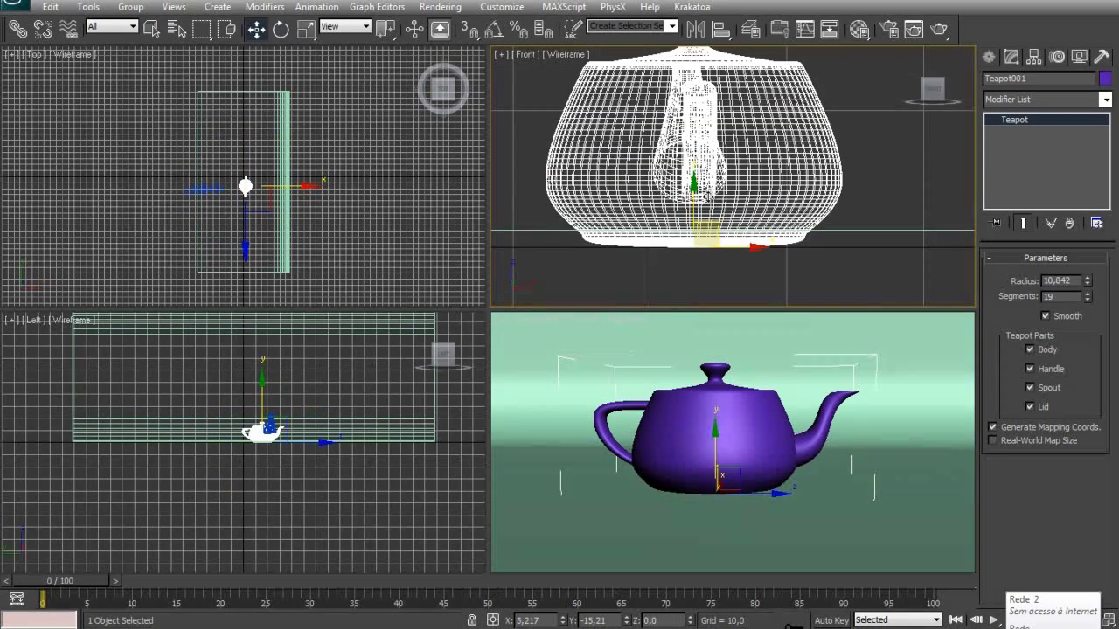
mouse_move(699, 198)
mouse_down()
mouse_move(712, 175)
mouse_move(708, 186)
mouse_up()
click(787, 252)
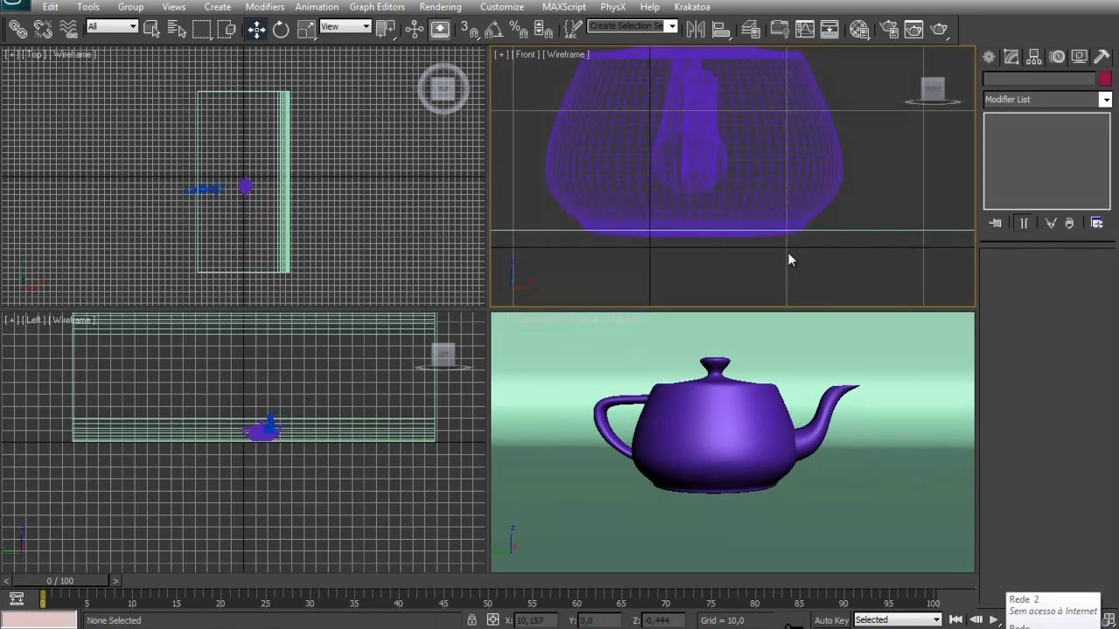
middle_drag(780, 276, 756, 234)
scroll(756, 233, down, 5)
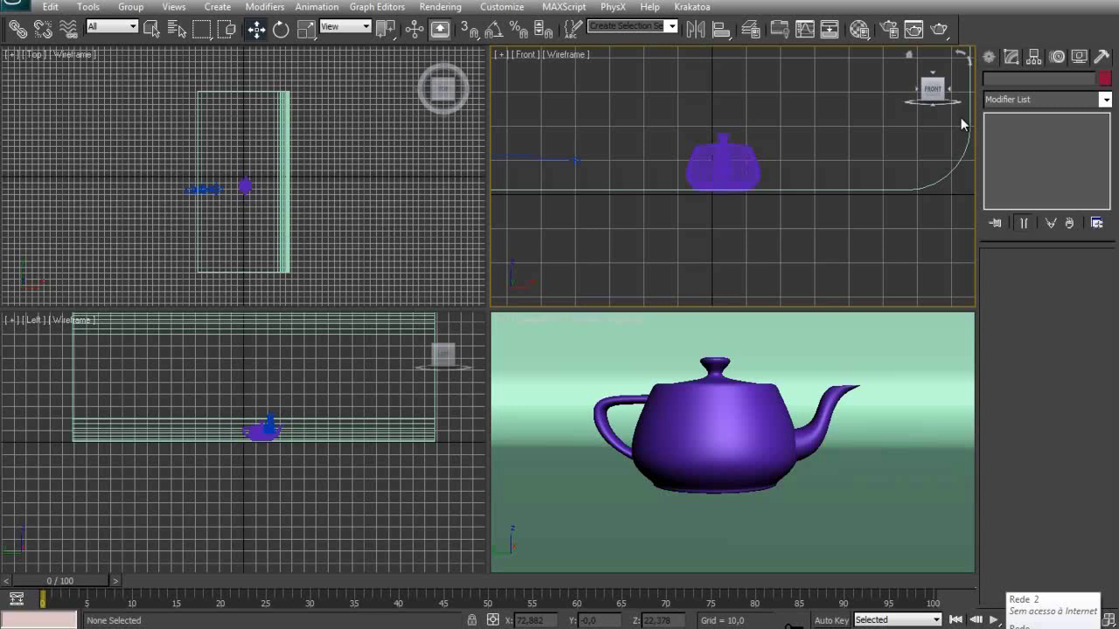
Start a Photometric Target Light and accept the recommended exposure control
click(991, 58)
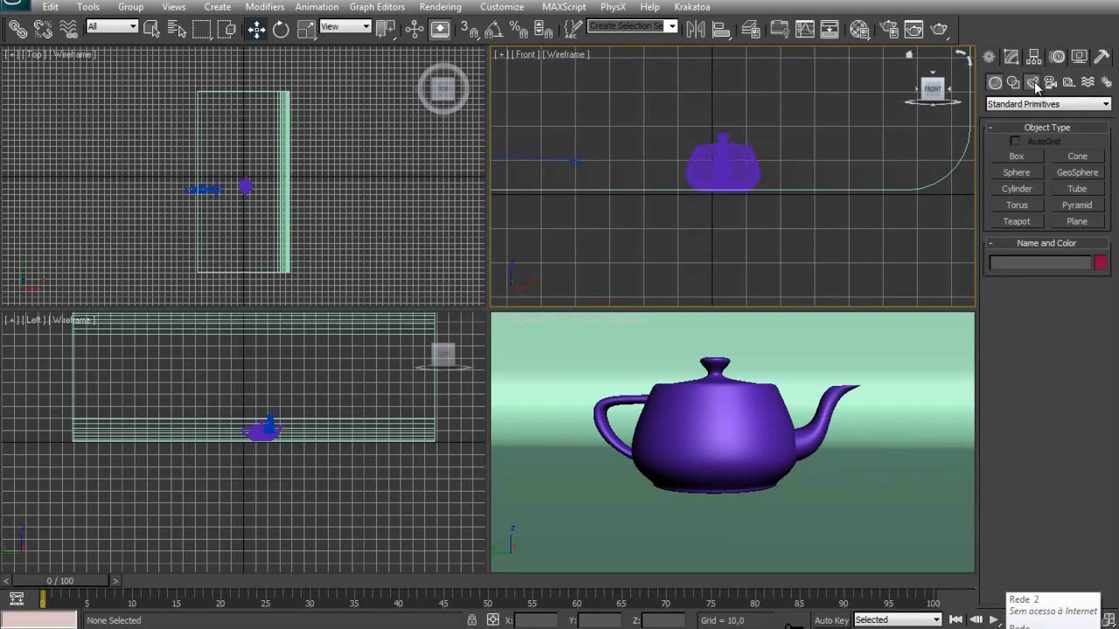
click(1032, 81)
click(1033, 104)
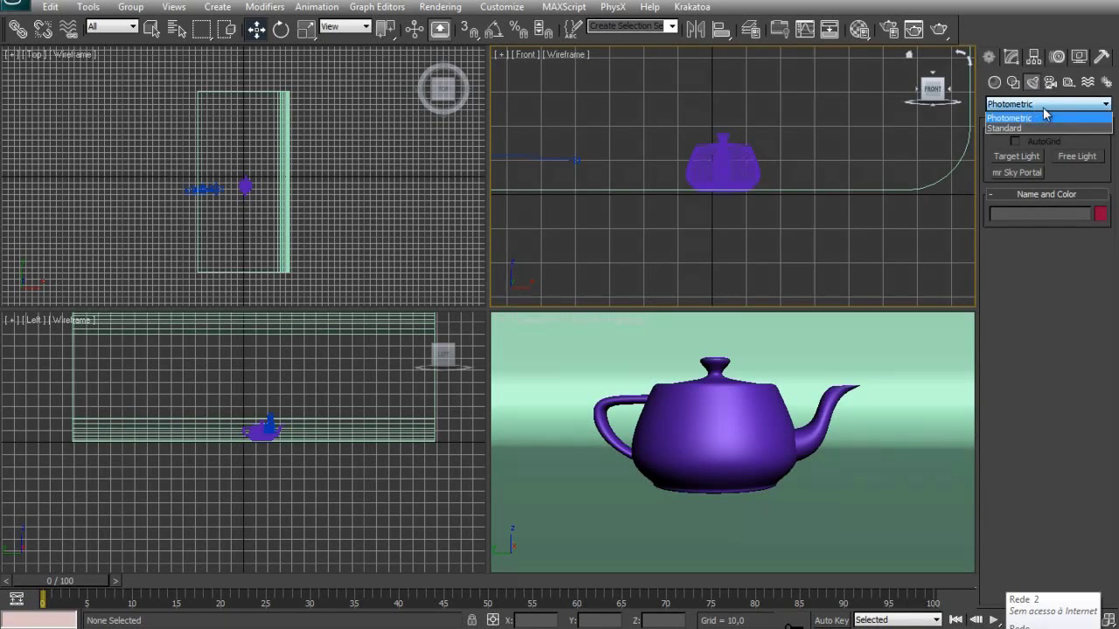
click(1049, 110)
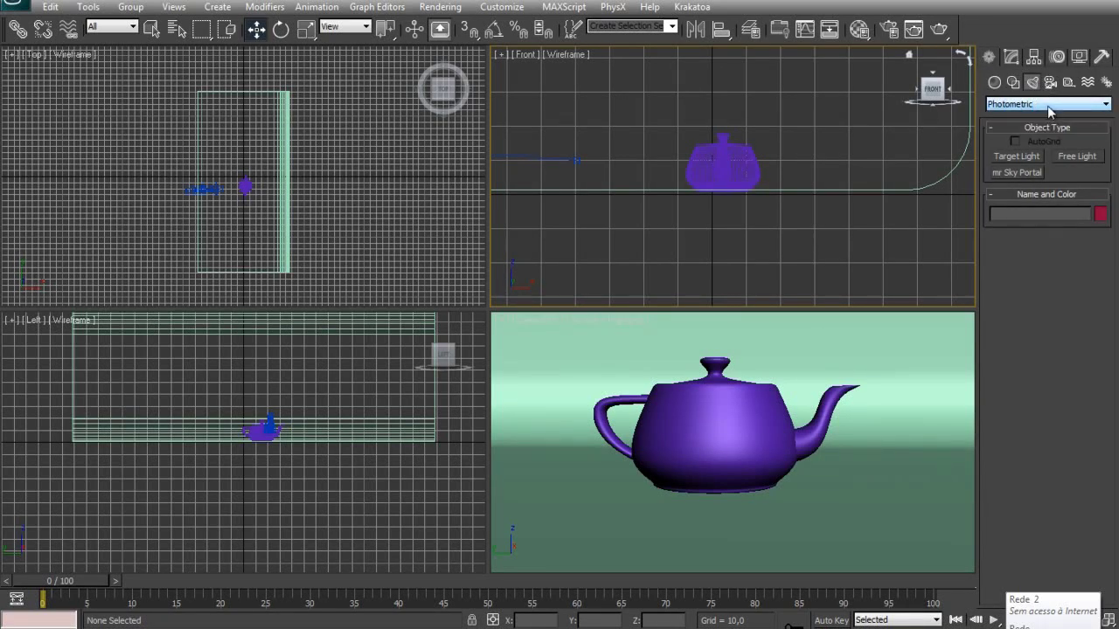
click(1037, 157)
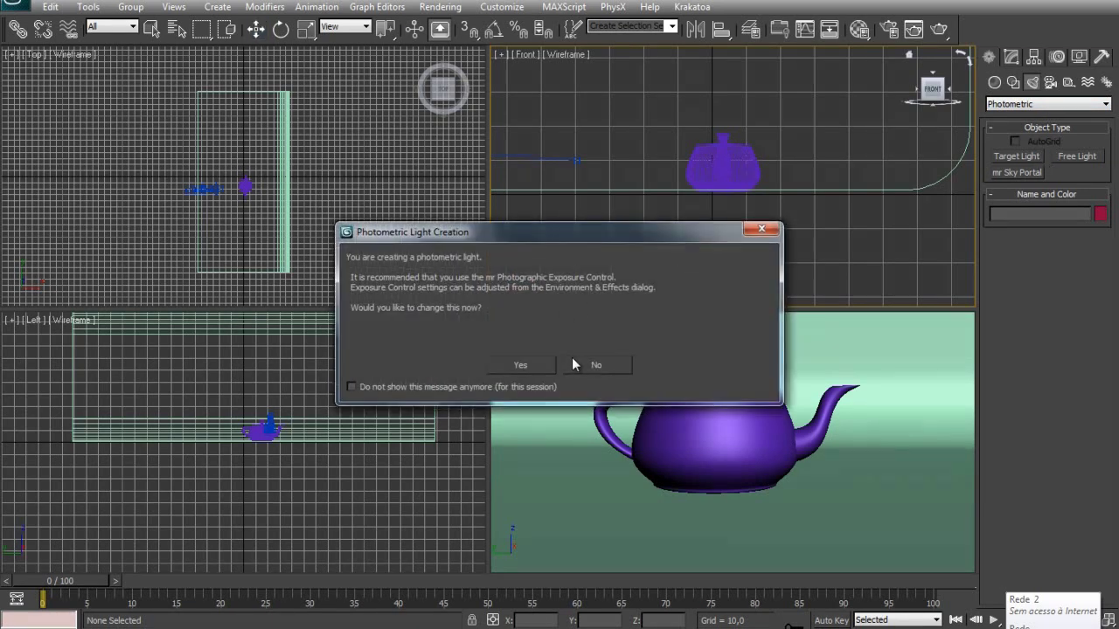
click(525, 363)
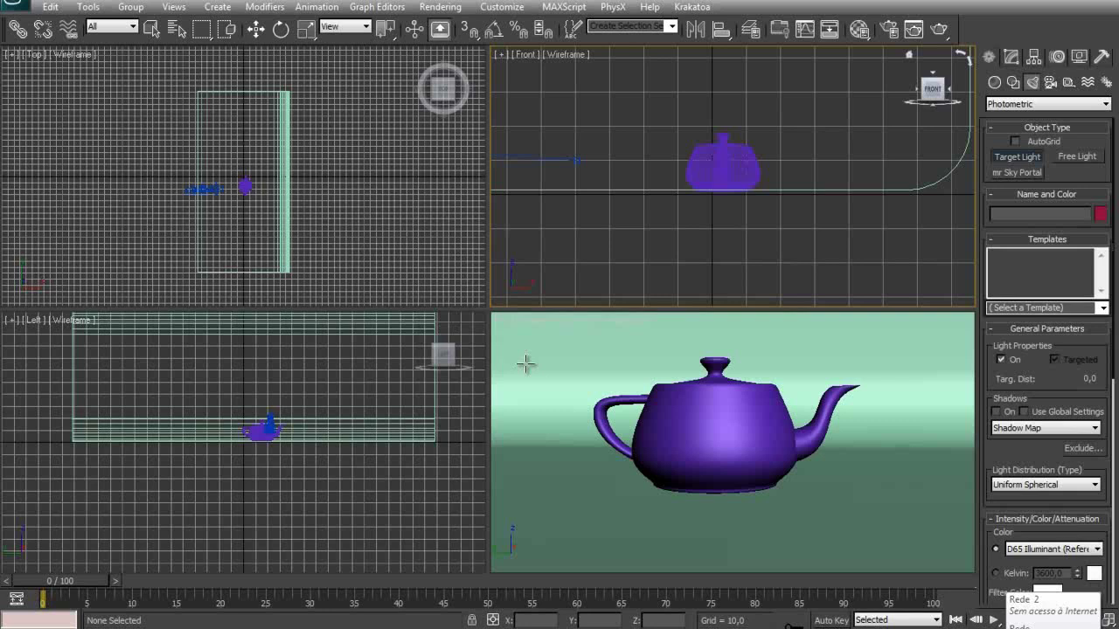
Place the light high in the Left view, aimed down across the teapot
scroll(394, 414, down, 2)
scroll(349, 348, up, 2)
middle_drag(349, 348, 334, 382)
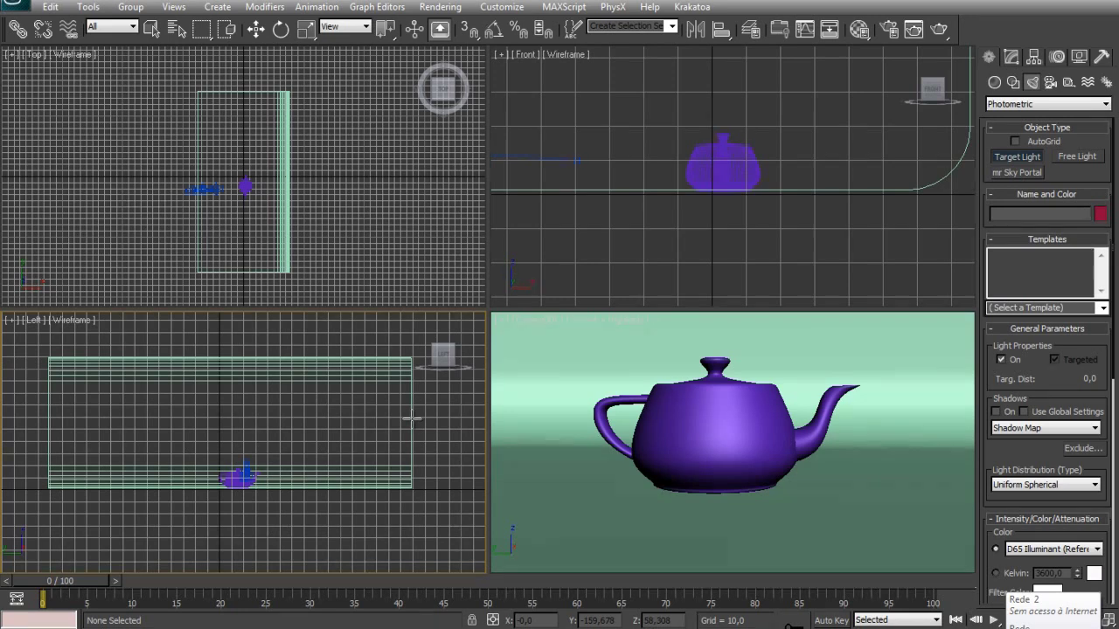
drag(412, 420, 50, 488)
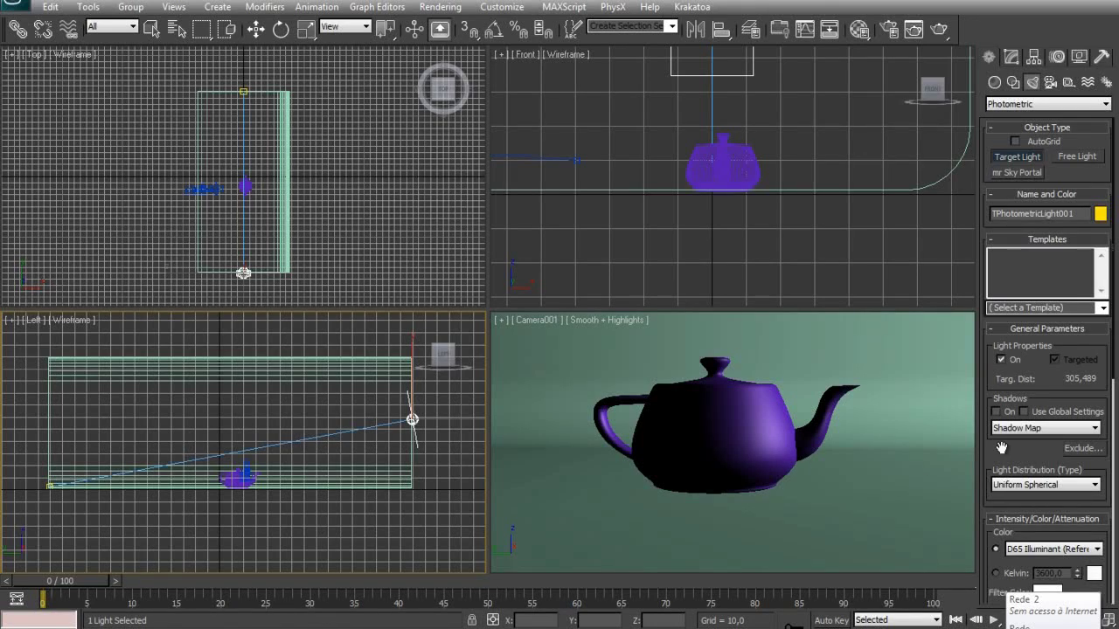
Enable the light's shadows and set them to Ray Traced Shadows
click(995, 412)
click(1085, 428)
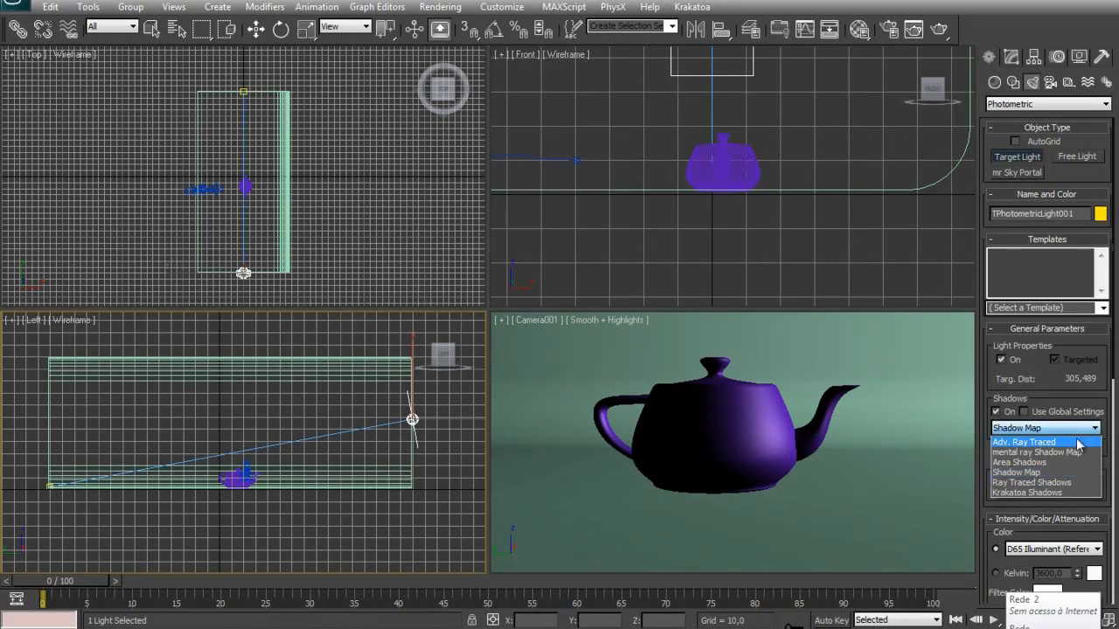
click(1068, 483)
drag(1027, 463, 1026, 259)
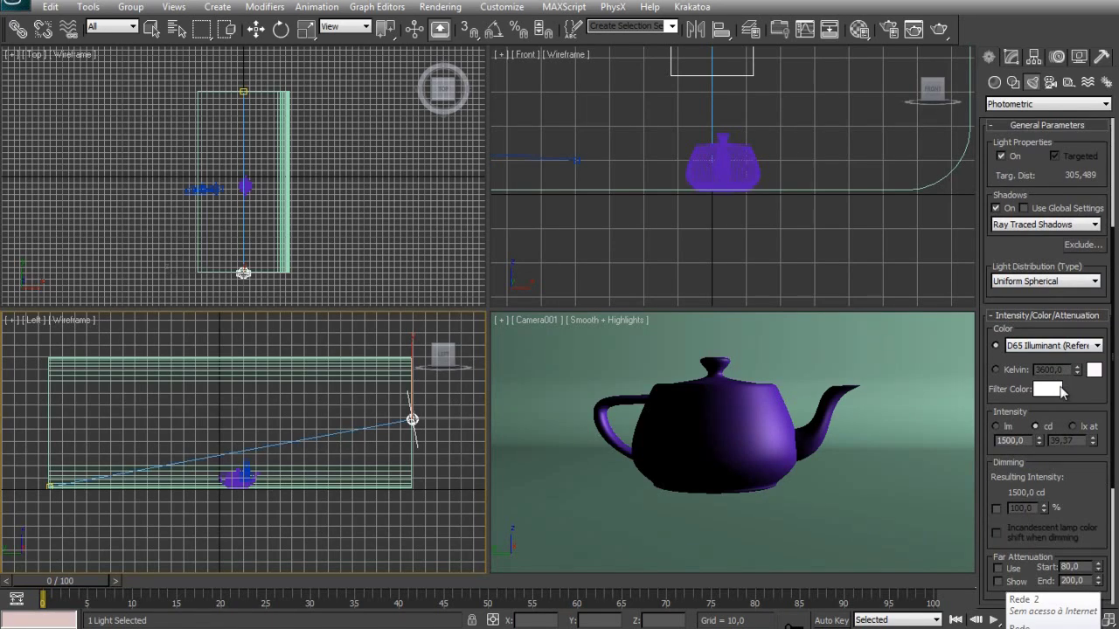
Set the light's Filter Color to a pale warm yellow
click(1059, 389)
mouse_move(420, 162)
mouse_down()
mouse_move(379, 134)
mouse_move(334, 129)
mouse_move(331, 77)
mouse_up()
drag(454, 194, 451, 157)
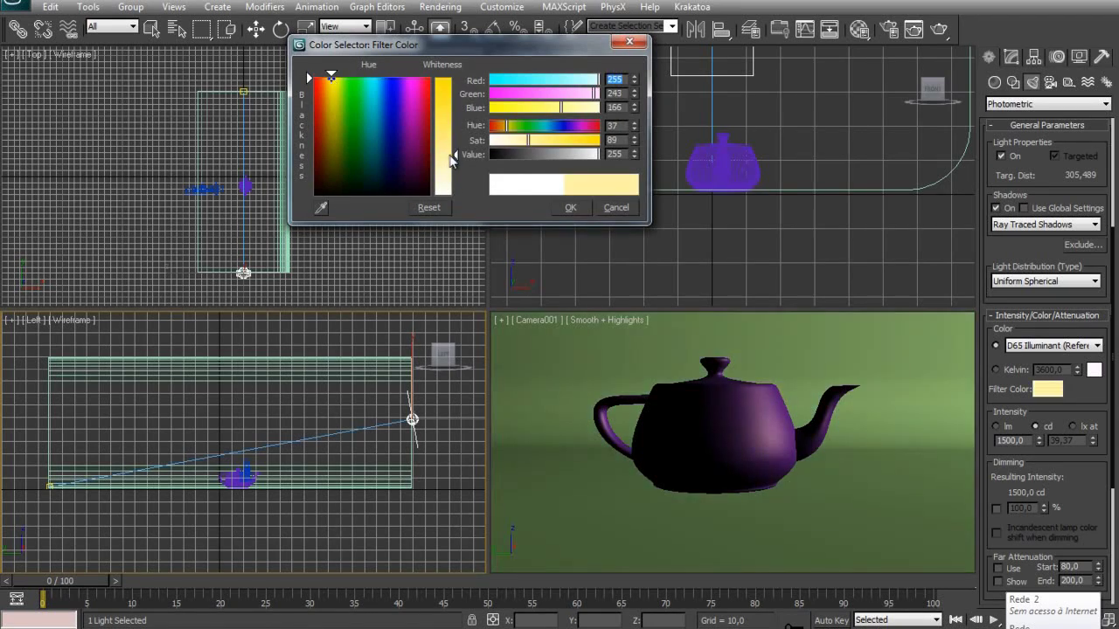
click(568, 208)
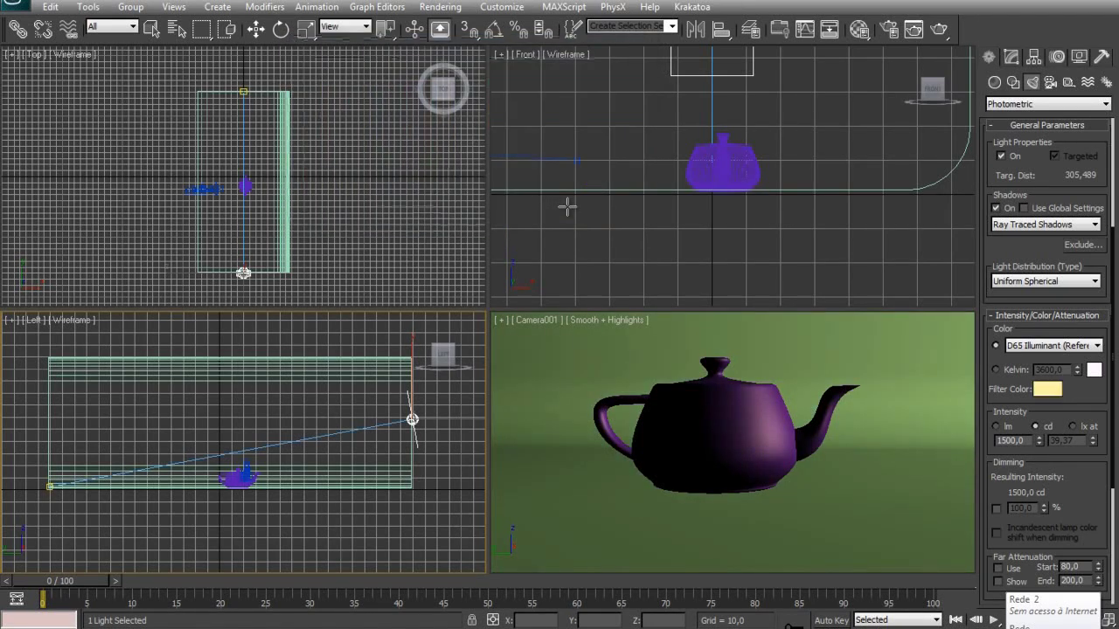
Raise the light's intensity to 1500 cd
scroll(1066, 411, down, 1)
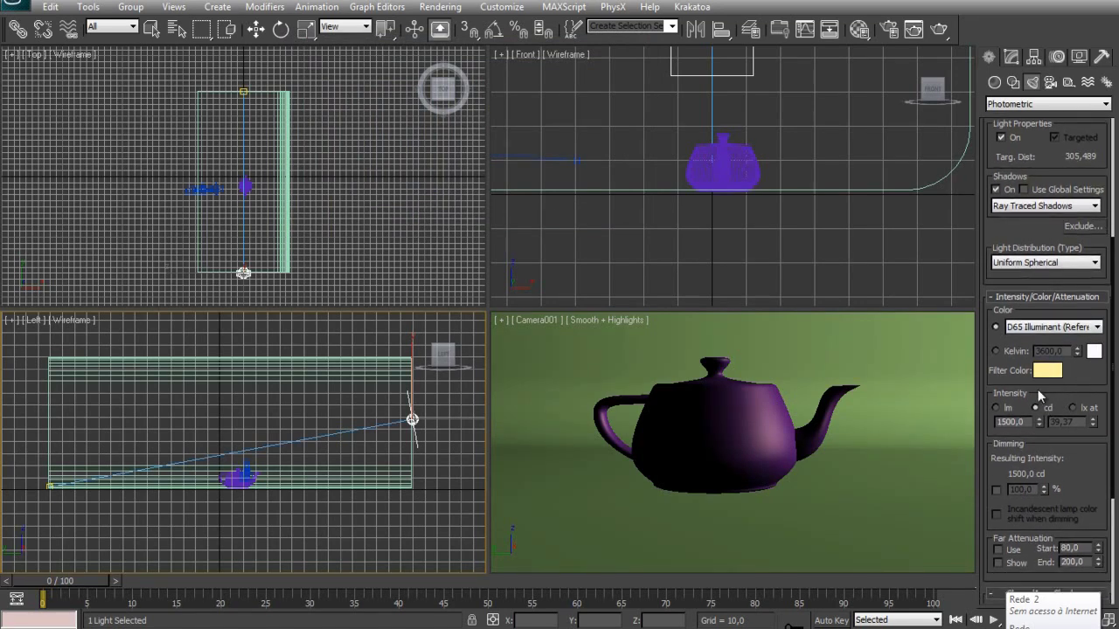
scroll(1066, 402, down, 5)
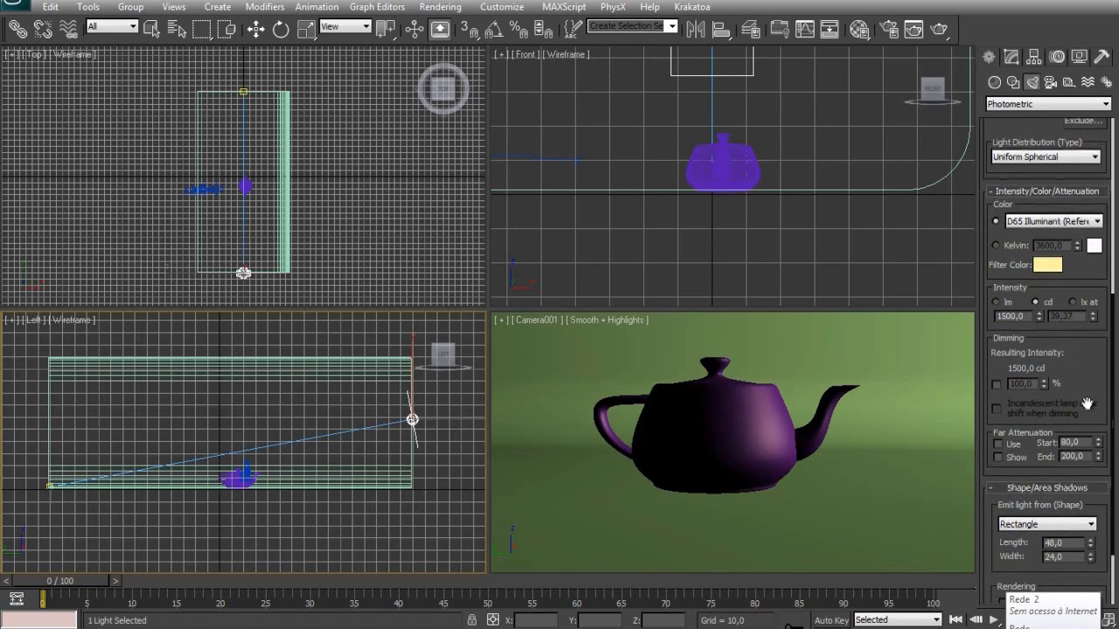
drag(1086, 403, 1088, 361)
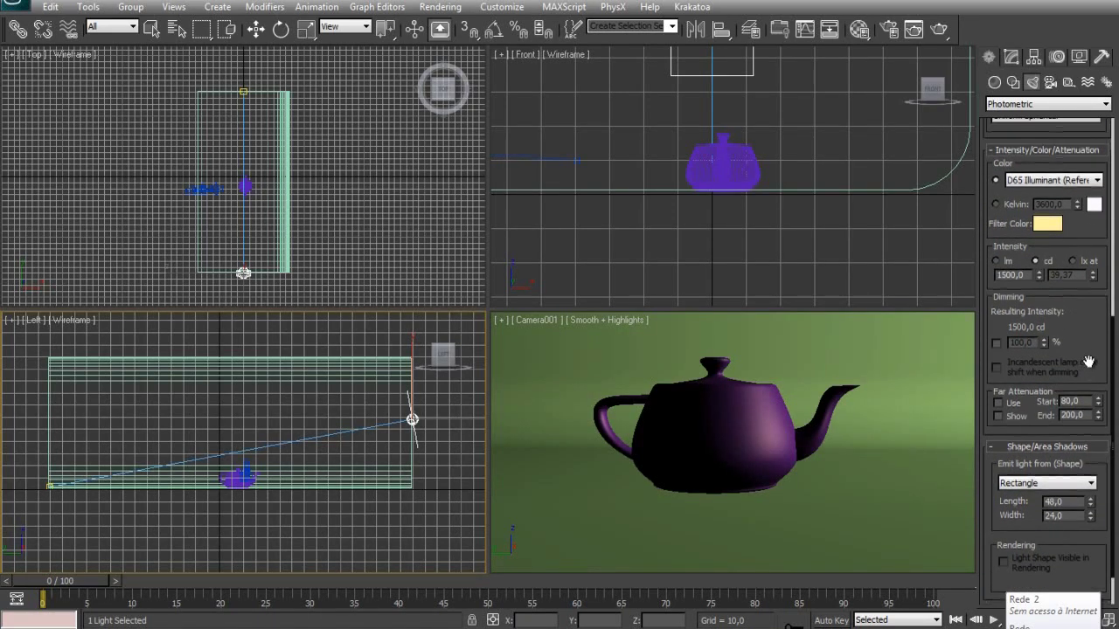
drag(1039, 276, 1101, 244)
scroll(1098, 327, down, 2)
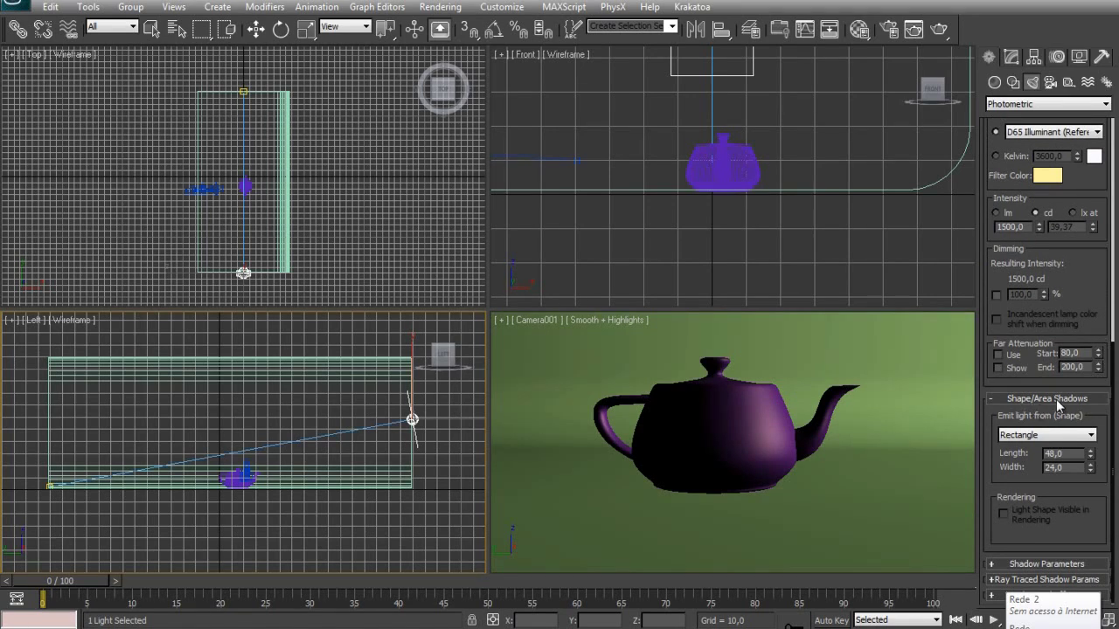
Switch the emitter shape to Point and back to Rectangle
click(1048, 437)
click(1053, 437)
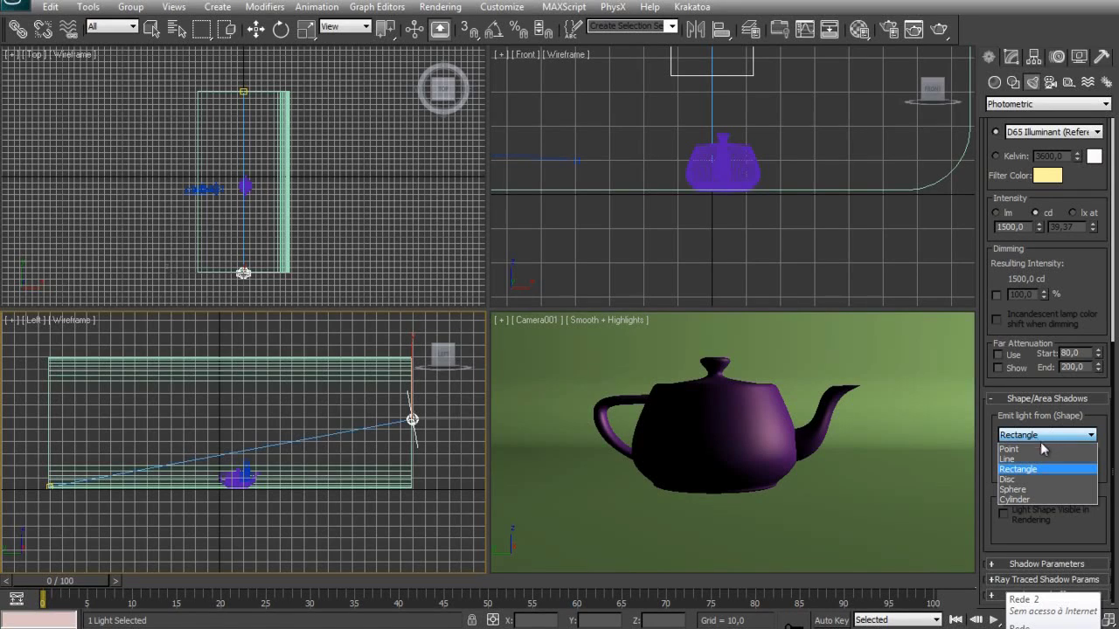
click(1063, 450)
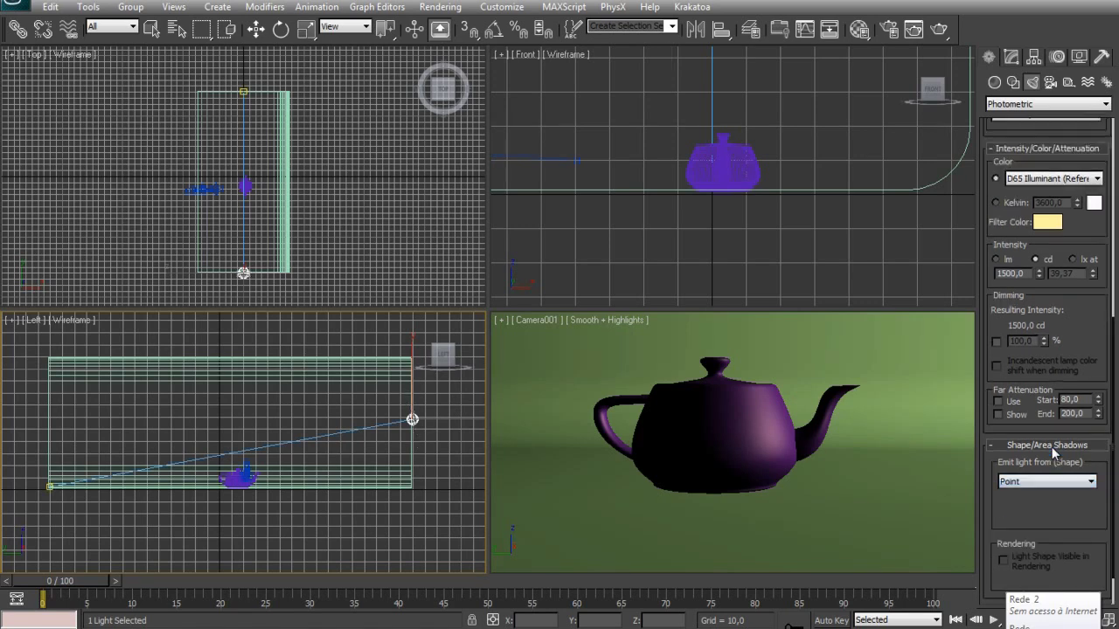
click(1083, 484)
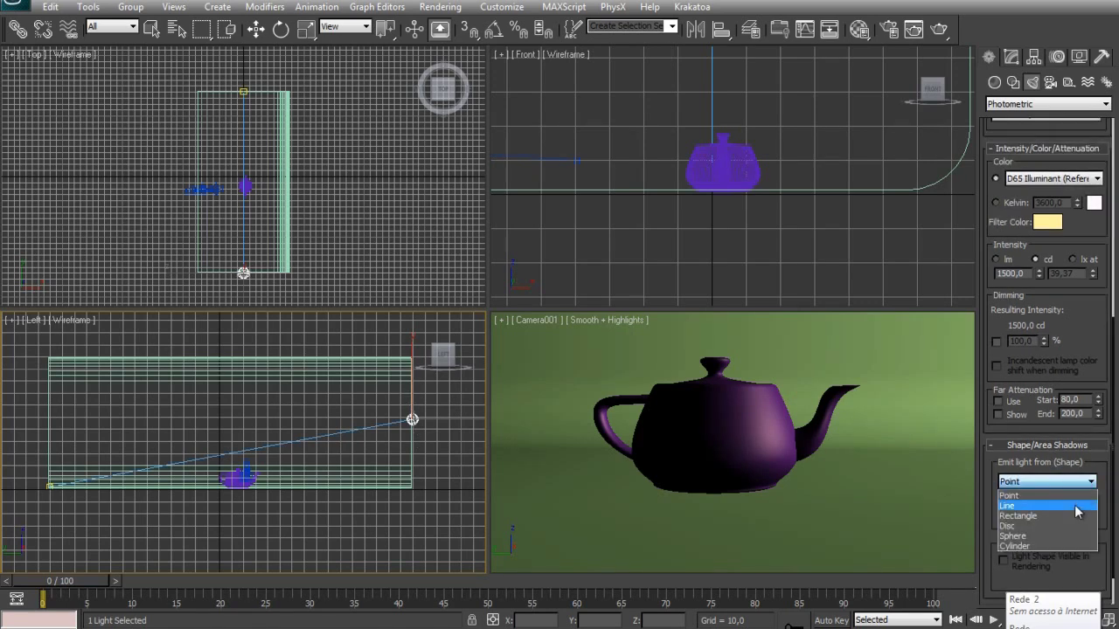
click(1075, 515)
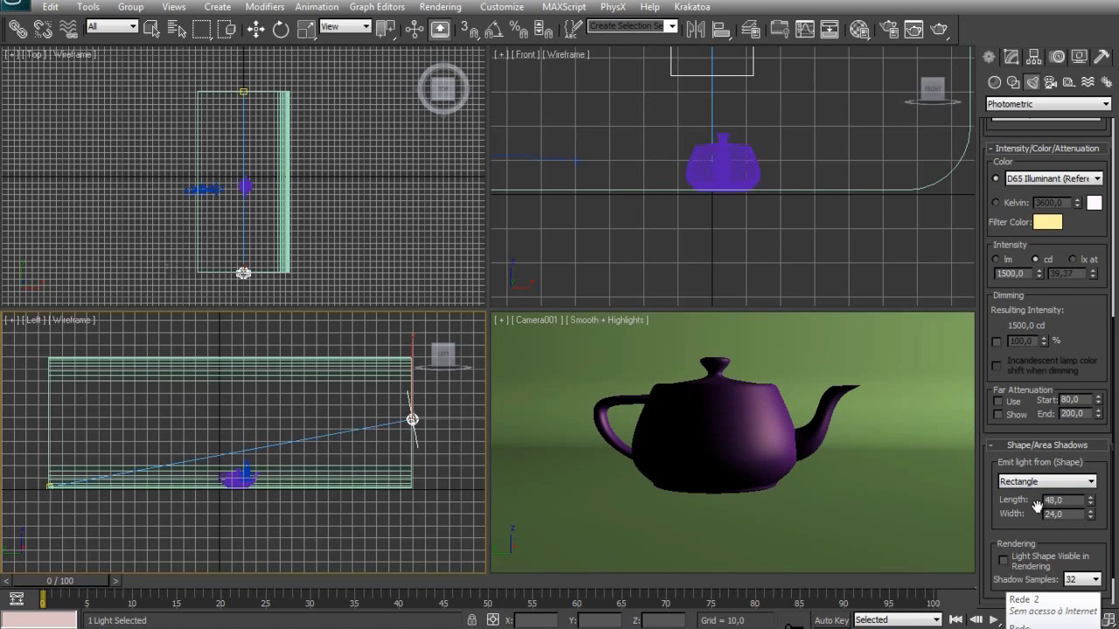
scroll(854, 267, down, 6)
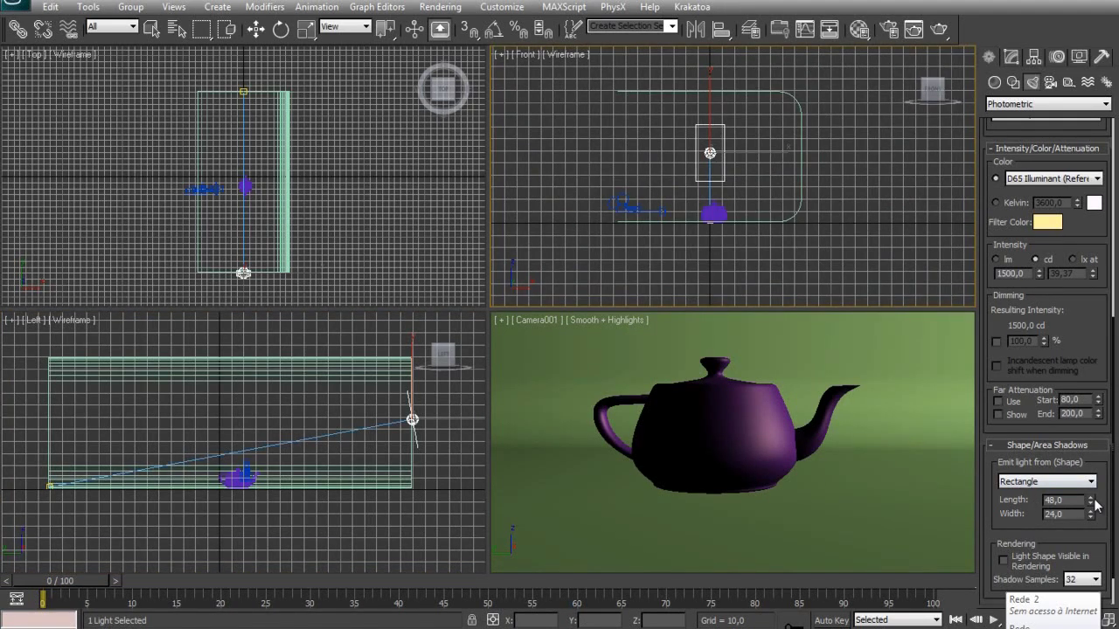
Set the rectangle emitter's Length to 105,12 and Width to 141,84
drag(1093, 502, 1115, 407)
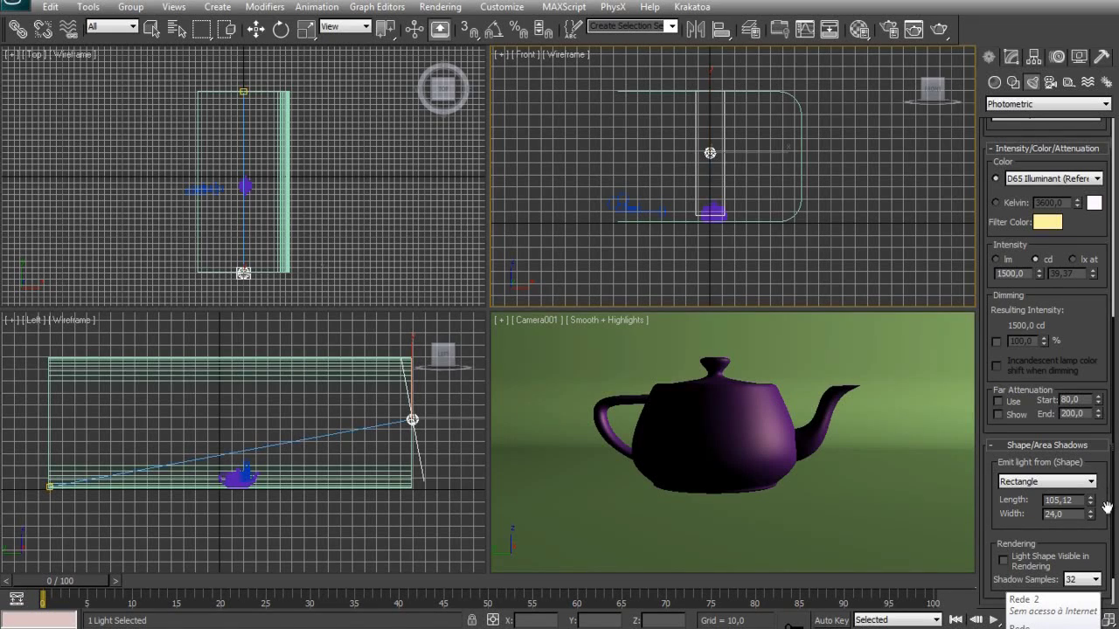
drag(1090, 512, 1116, 131)
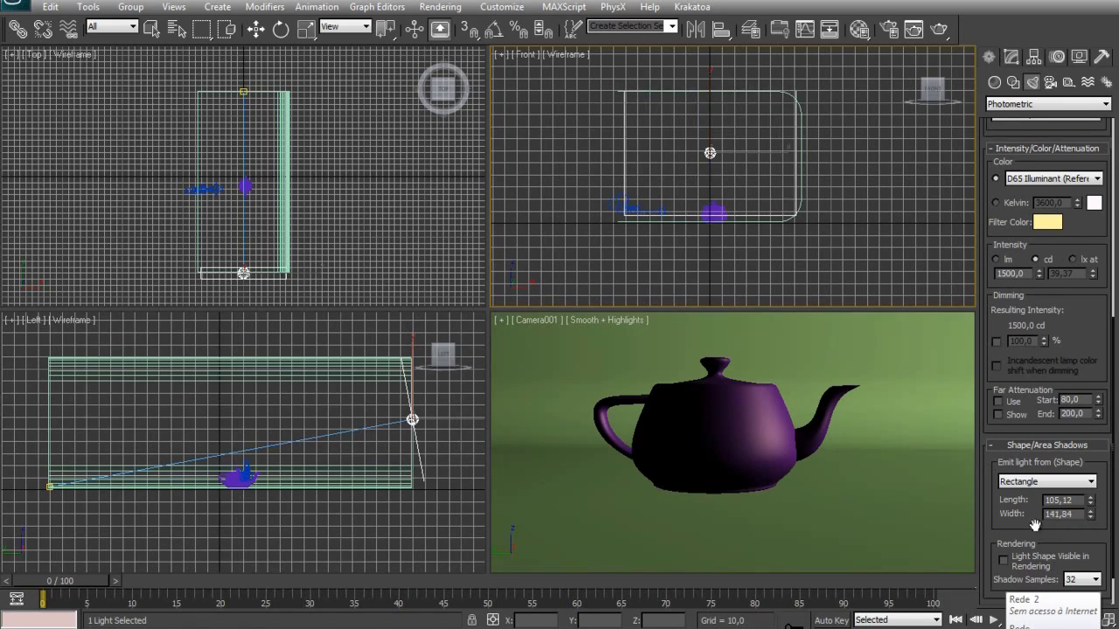
scroll(1034, 525, down, 2)
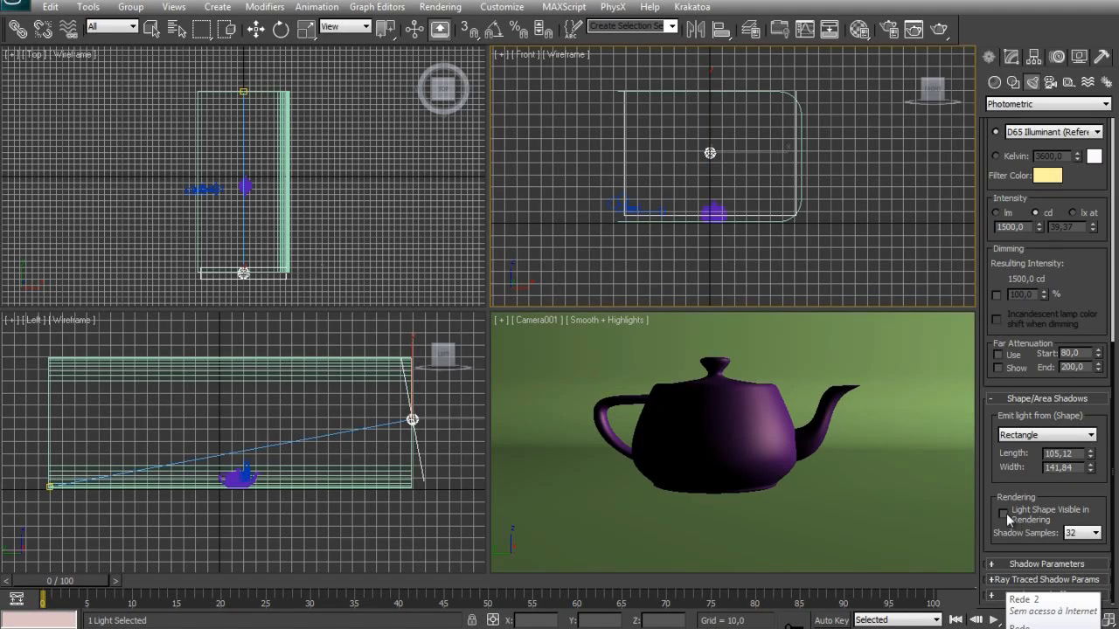
scroll(997, 494, up, 1)
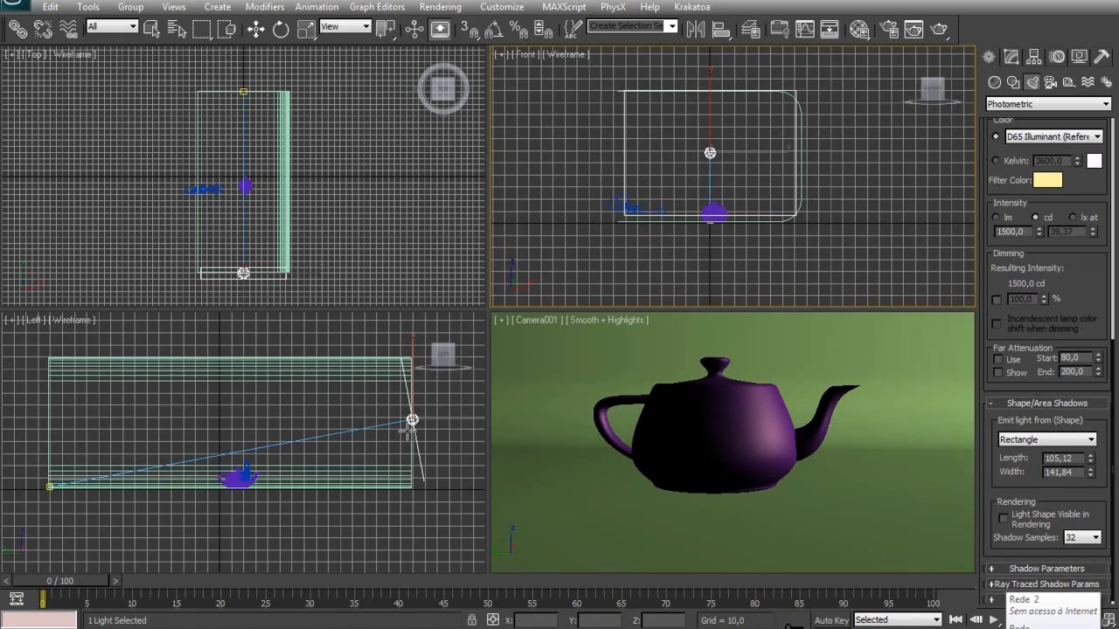
Clone the area light to the backdrop's opposite end in the Left viewport
key(w)
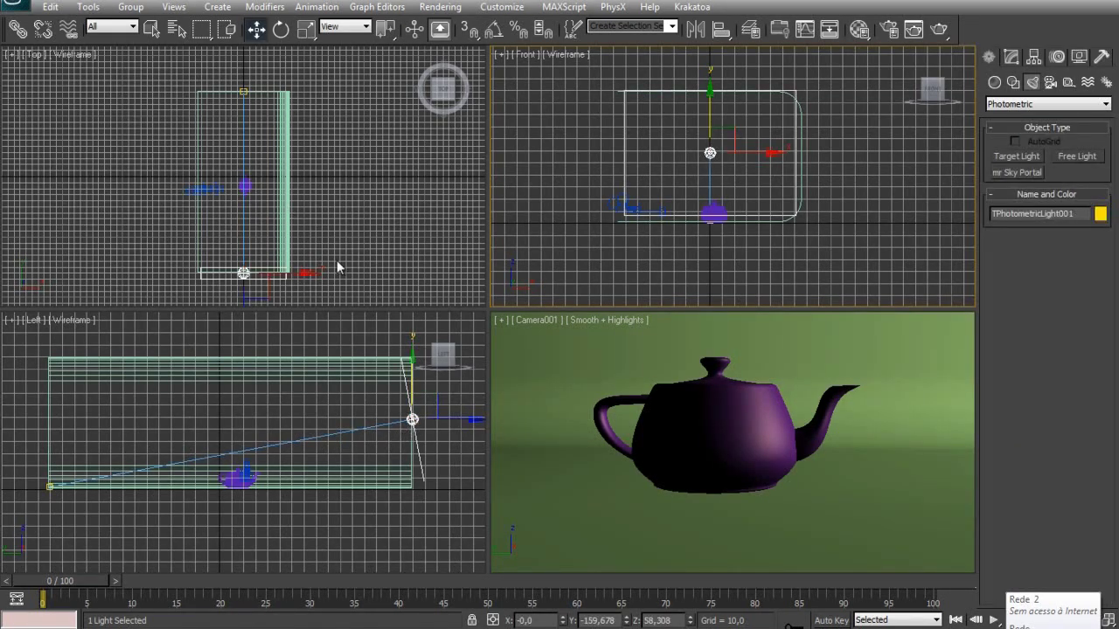
click(338, 264)
click(413, 419)
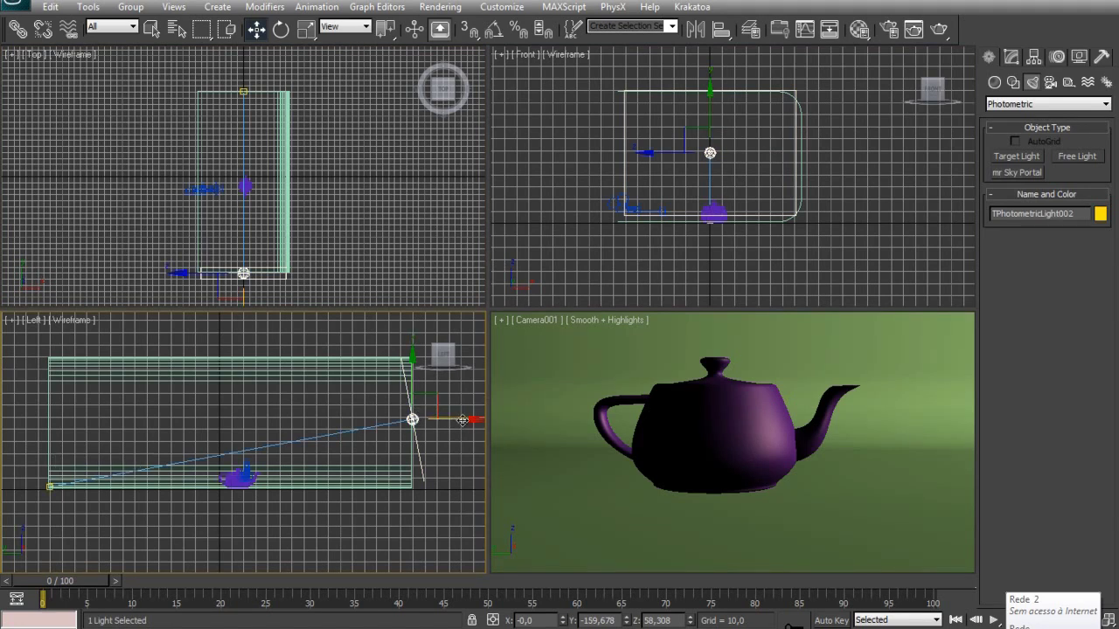
shift+drag(413, 418, 99, 503)
key(Return)
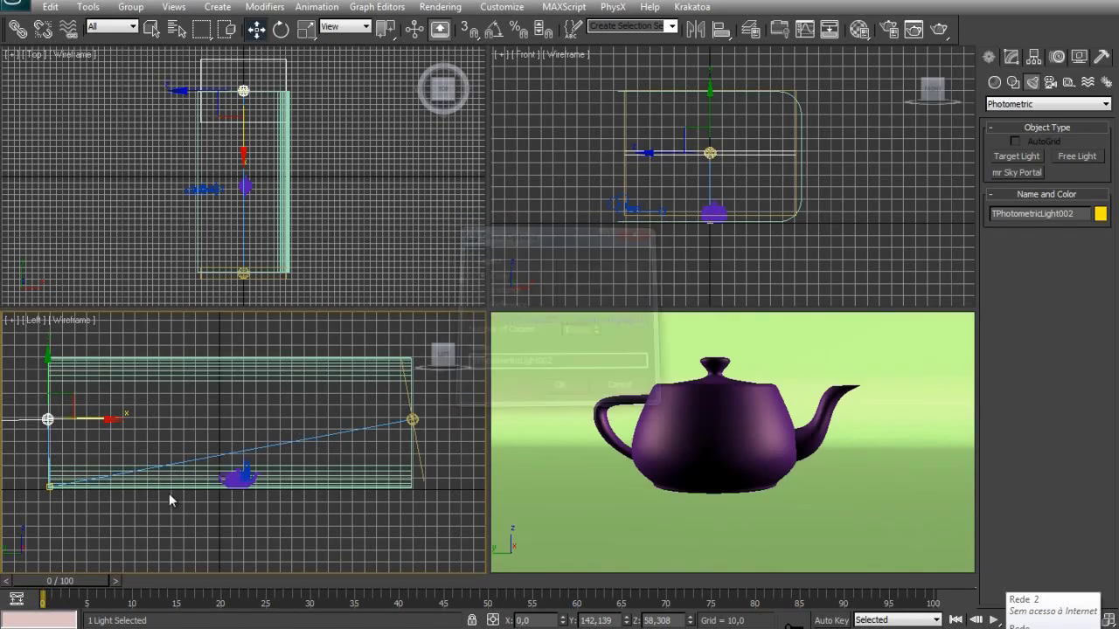
Aim TPhotometricLight002's target back across the backdrop toward the teapot
mouse_move(169, 497)
middle_down()
mouse_move(282, 464)
mouse_move(283, 474)
mouse_move(184, 495)
mouse_move(204, 475)
middle_up()
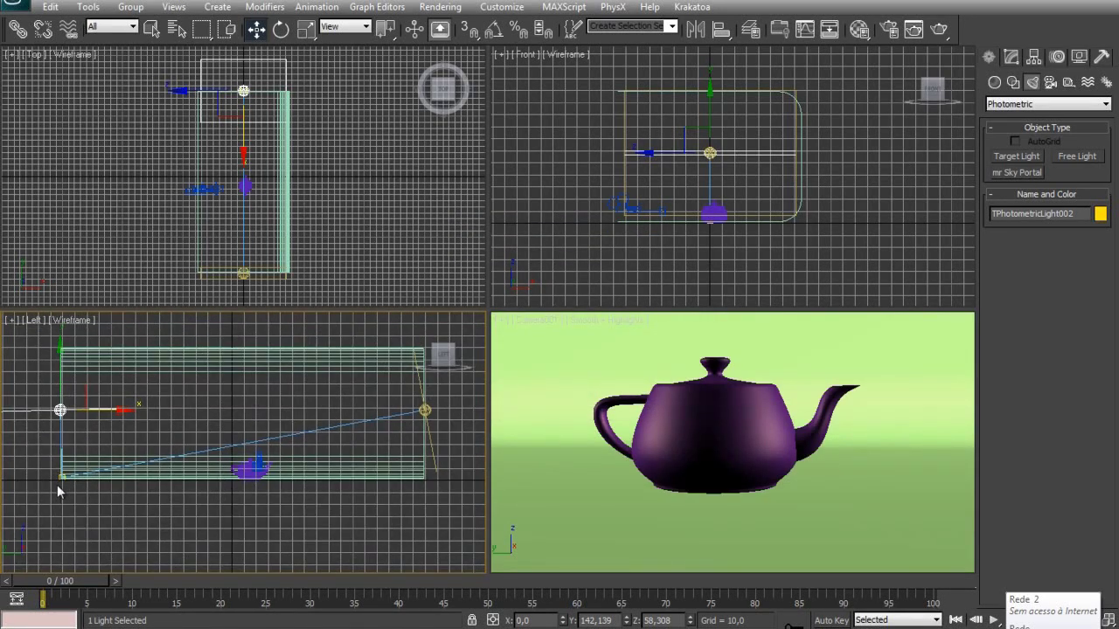
middle_drag(83, 505, 223, 441)
scroll(253, 472, up, 3)
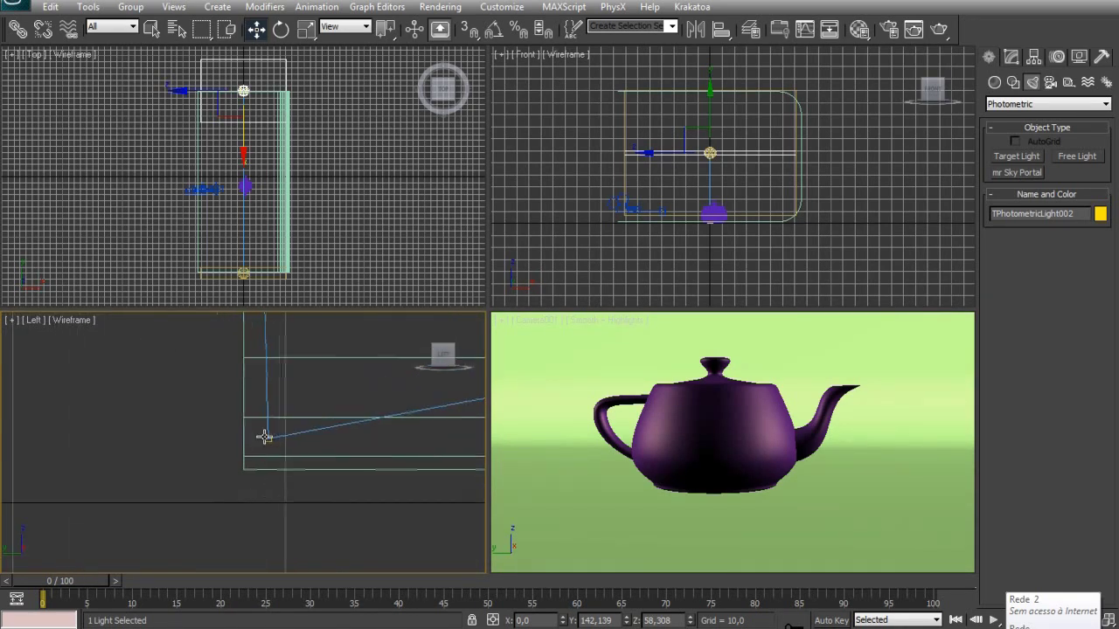
drag(265, 437, 456, 486)
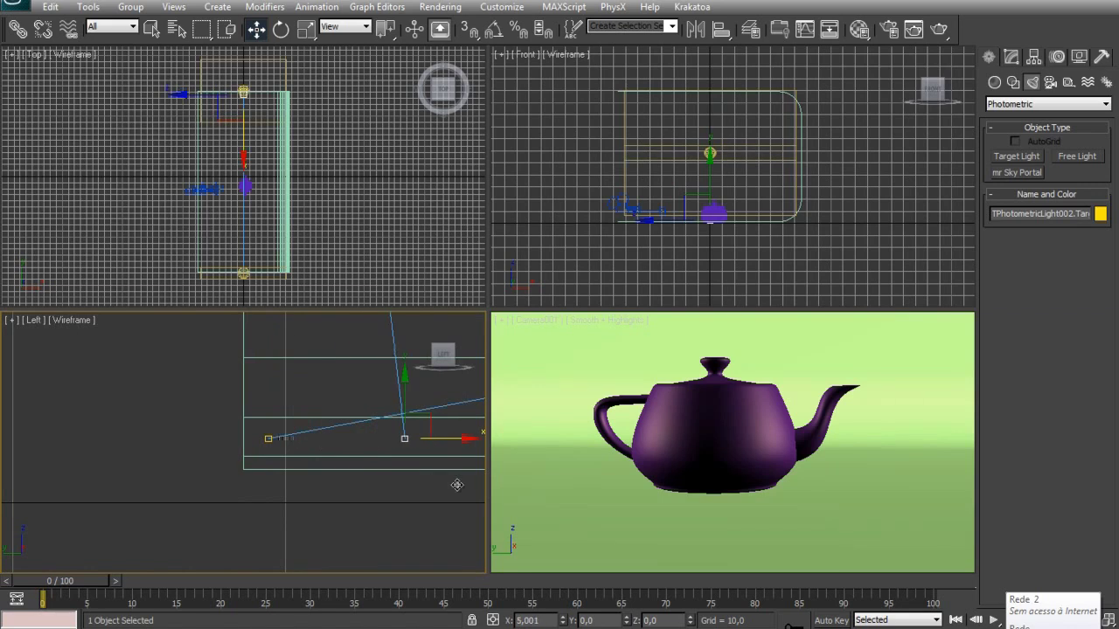
scroll(393, 497, down, 5)
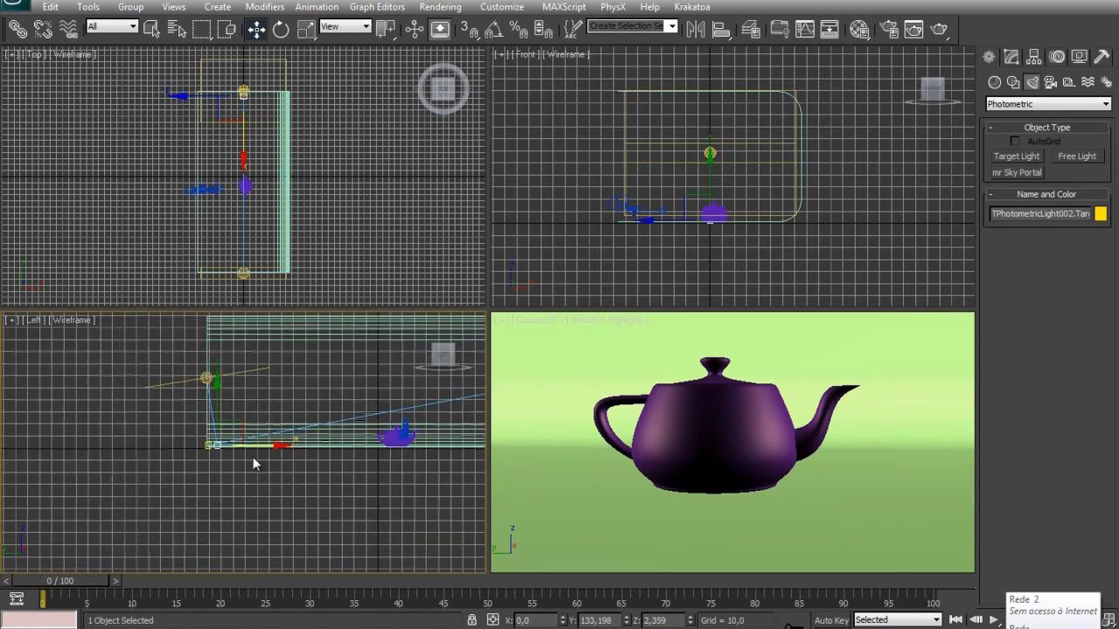
middle_drag(252, 456, 105, 492)
drag(122, 479, 461, 518)
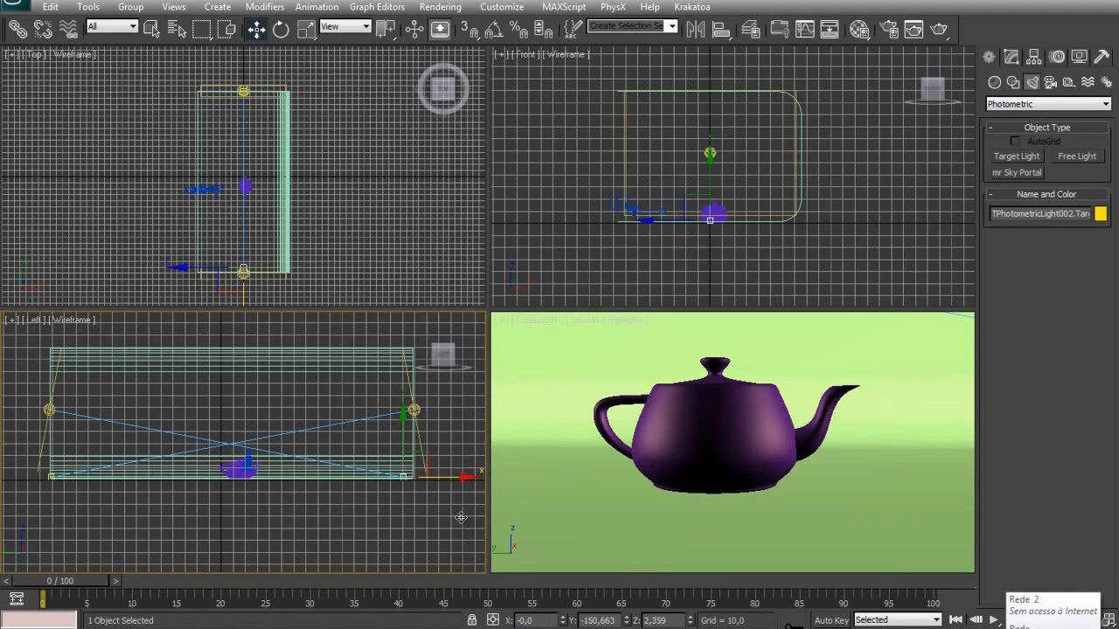
Set TPhotometricLight002's filter colour to pale lavender-blue (168, 156, 255), then select the backdrop
click(48, 411)
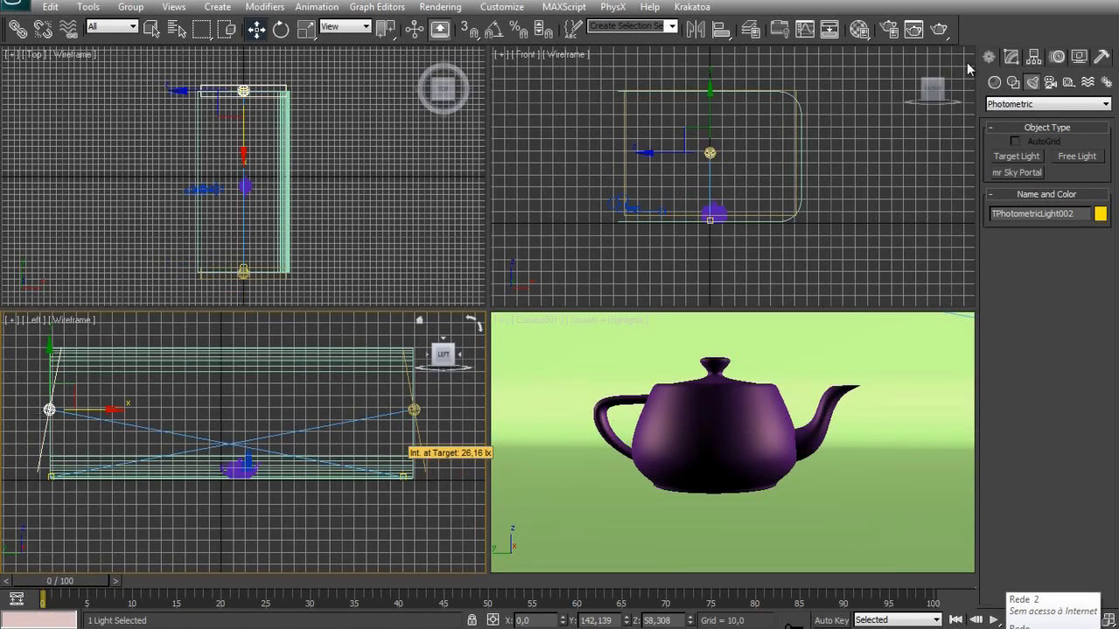
click(1012, 58)
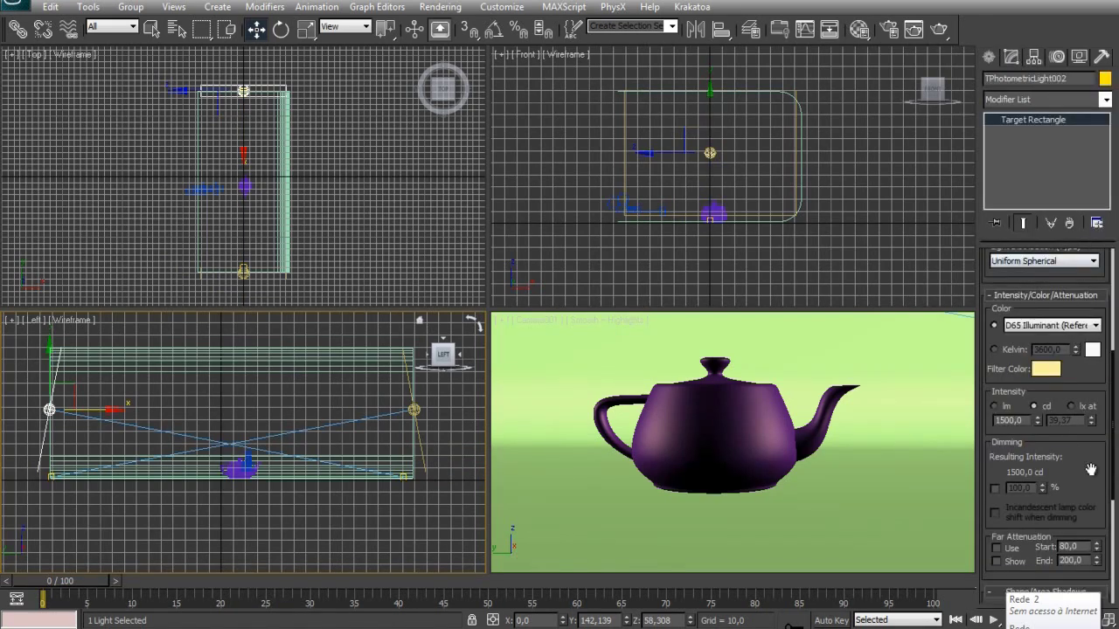
click(1045, 369)
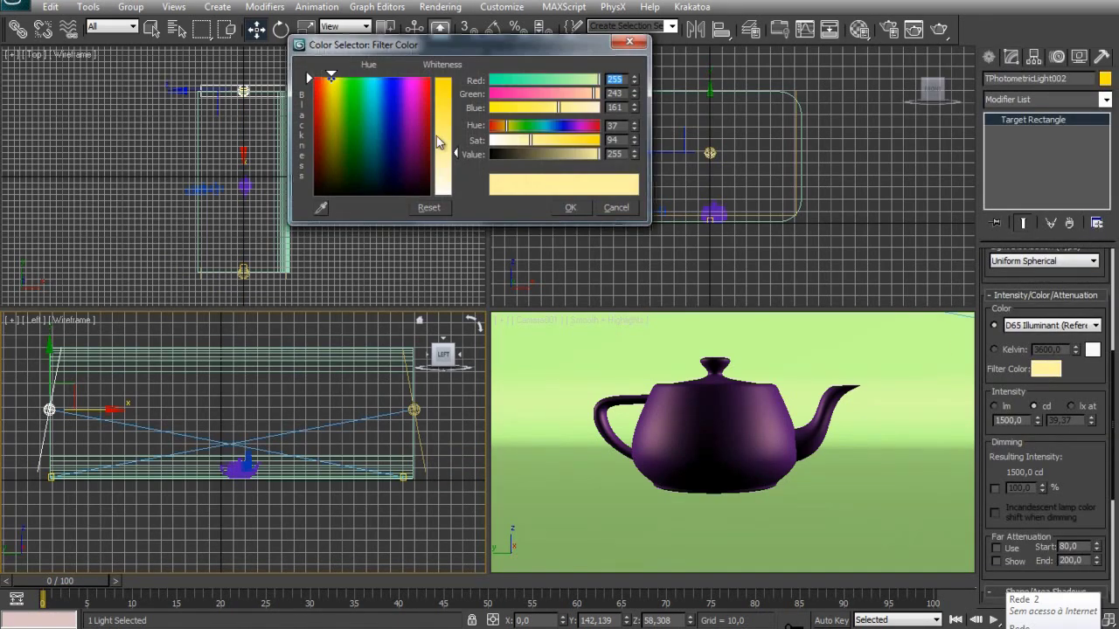
drag(420, 133, 397, 83)
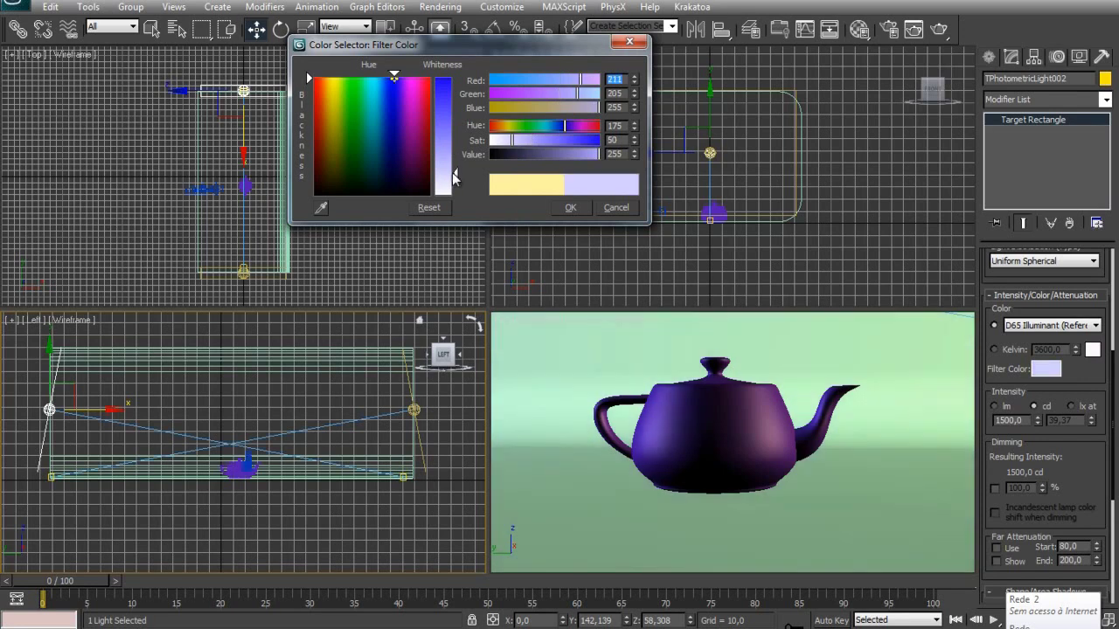
click(573, 209)
click(577, 245)
click(784, 363)
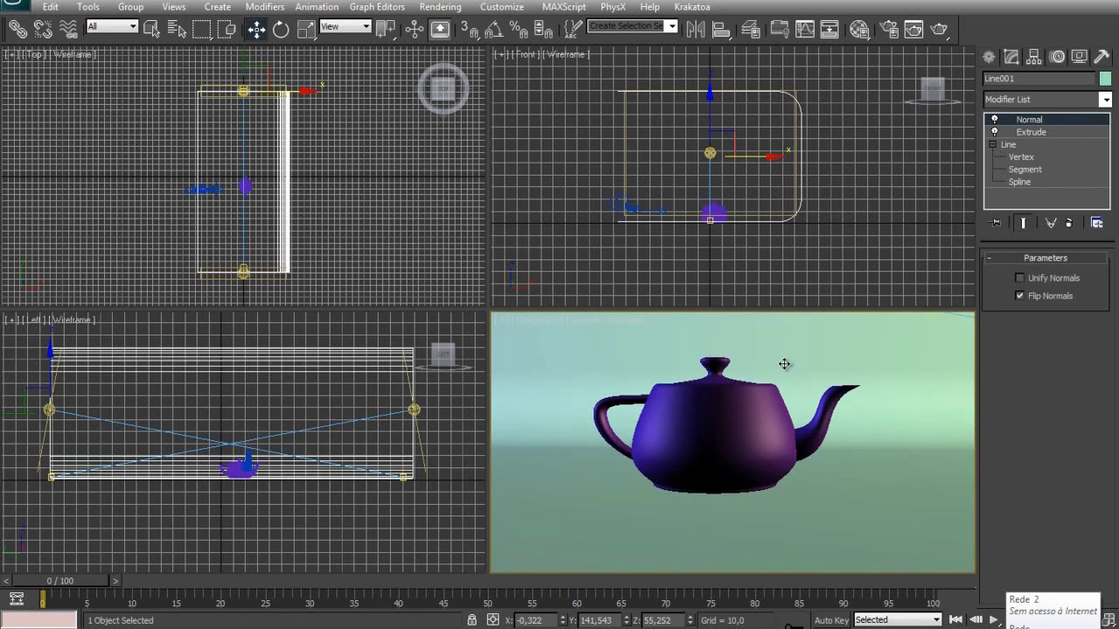
Start a camera render, then stop and close the washed-out test image
key(shift+q)
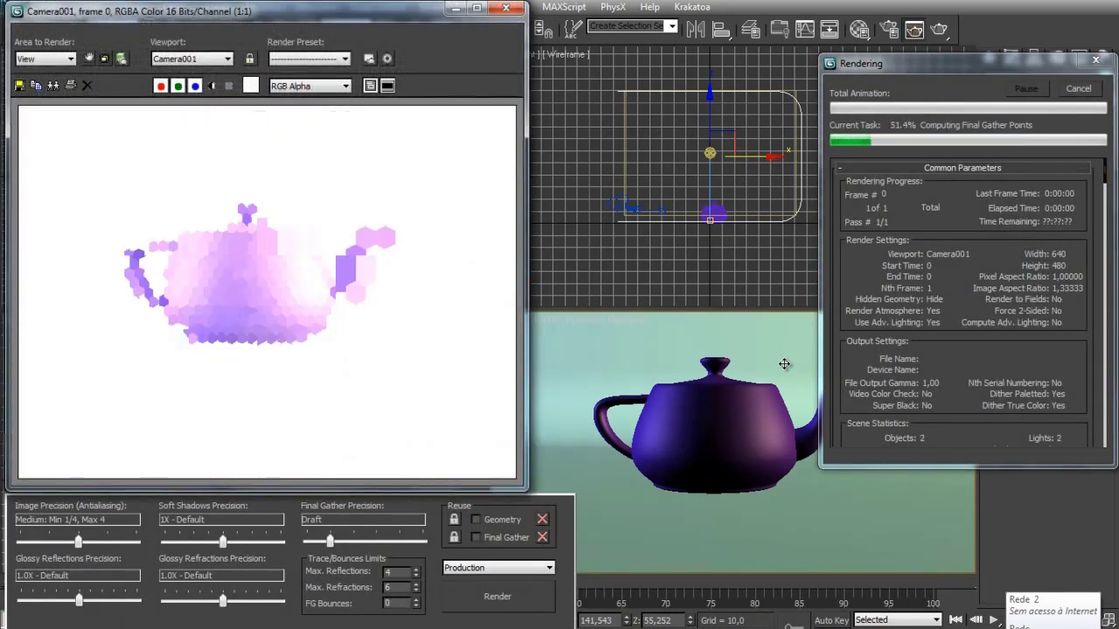
click(1080, 89)
click(505, 8)
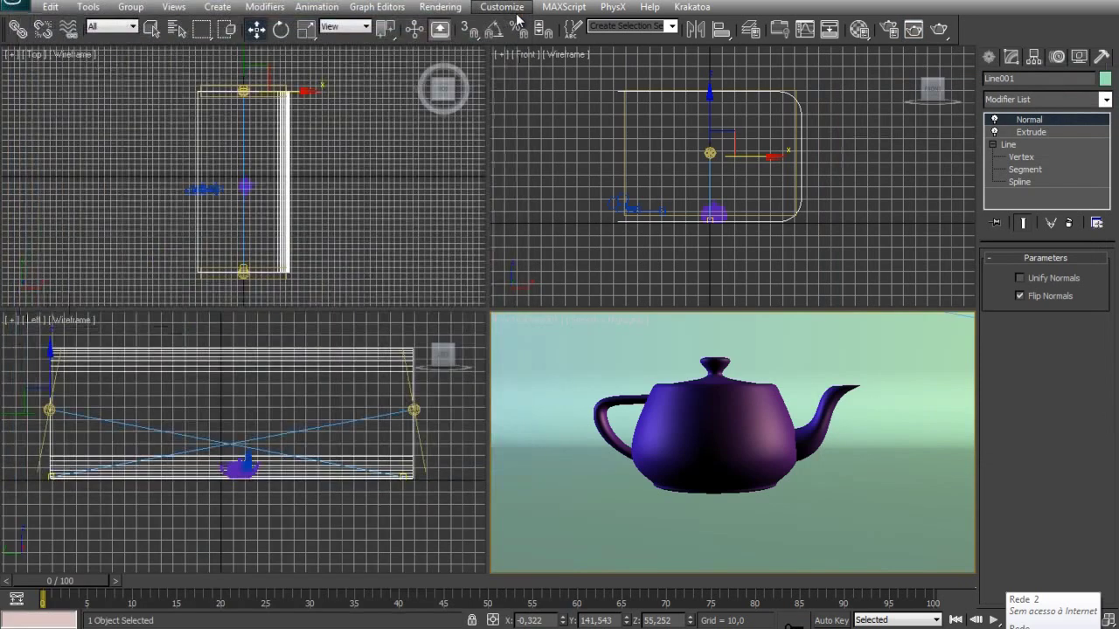
Apply the Physically Based Lighting, Indoor Daylight exposure preset and re-render Camera001
click(440, 7)
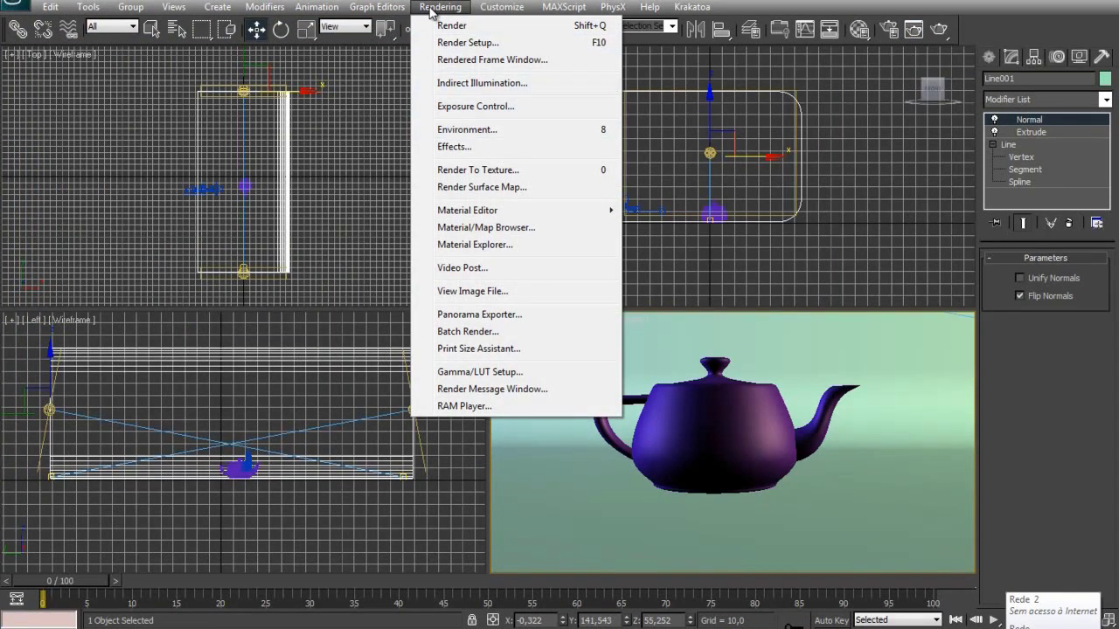
click(480, 106)
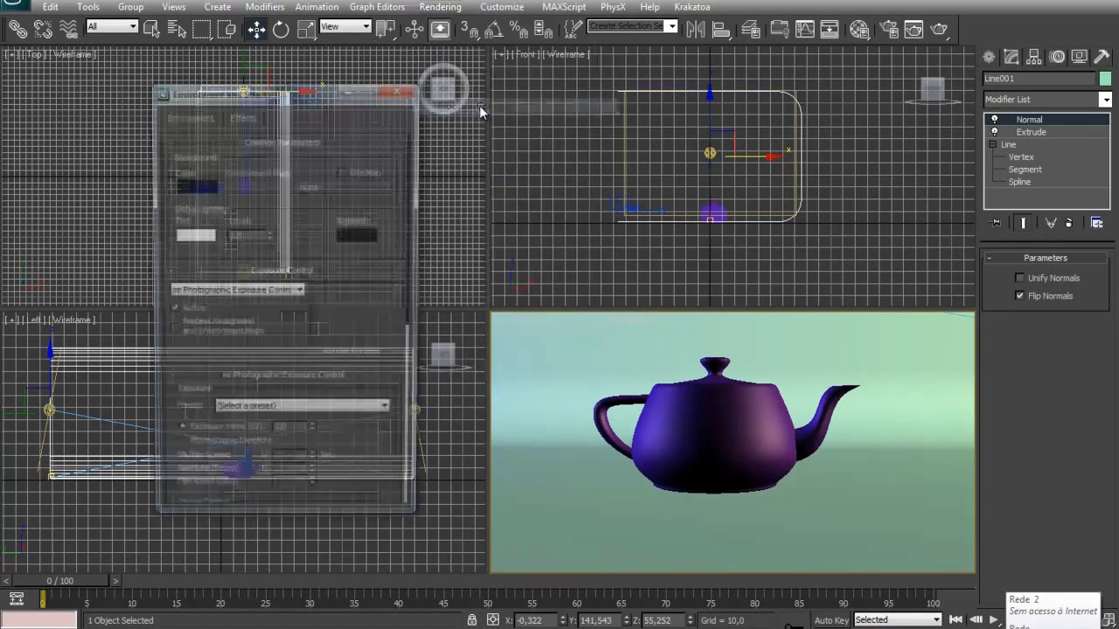
drag(343, 352, 315, 210)
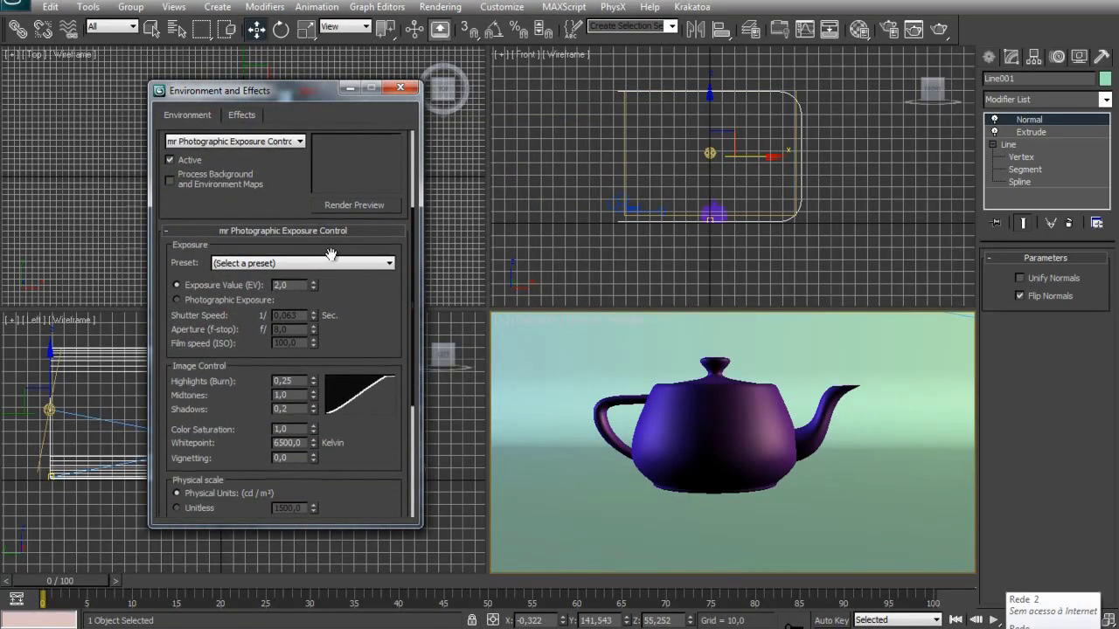
click(272, 264)
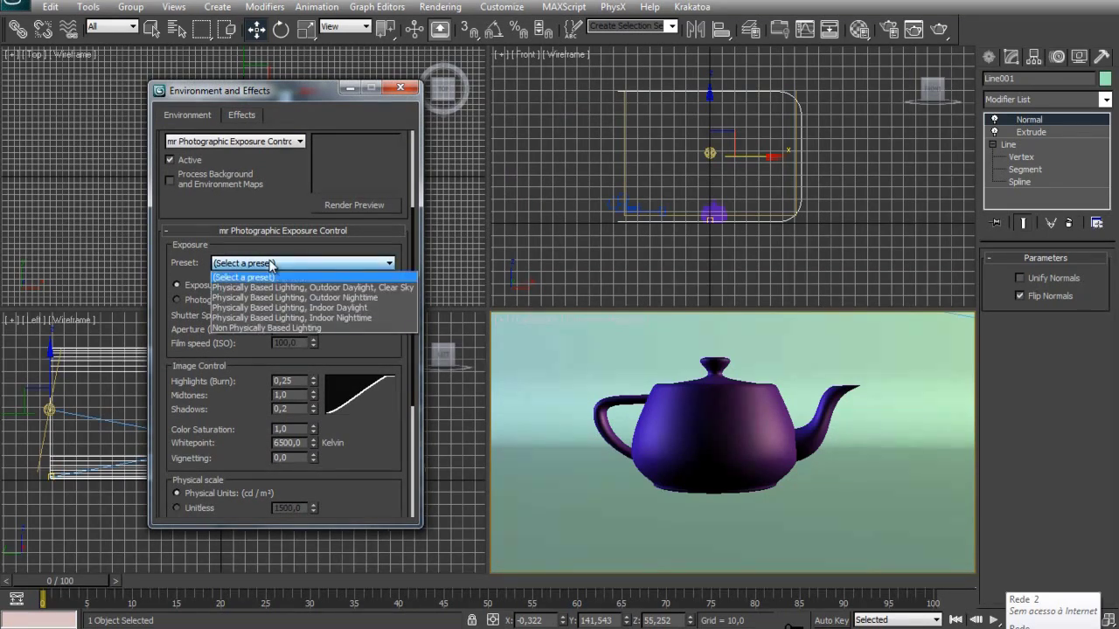
click(312, 308)
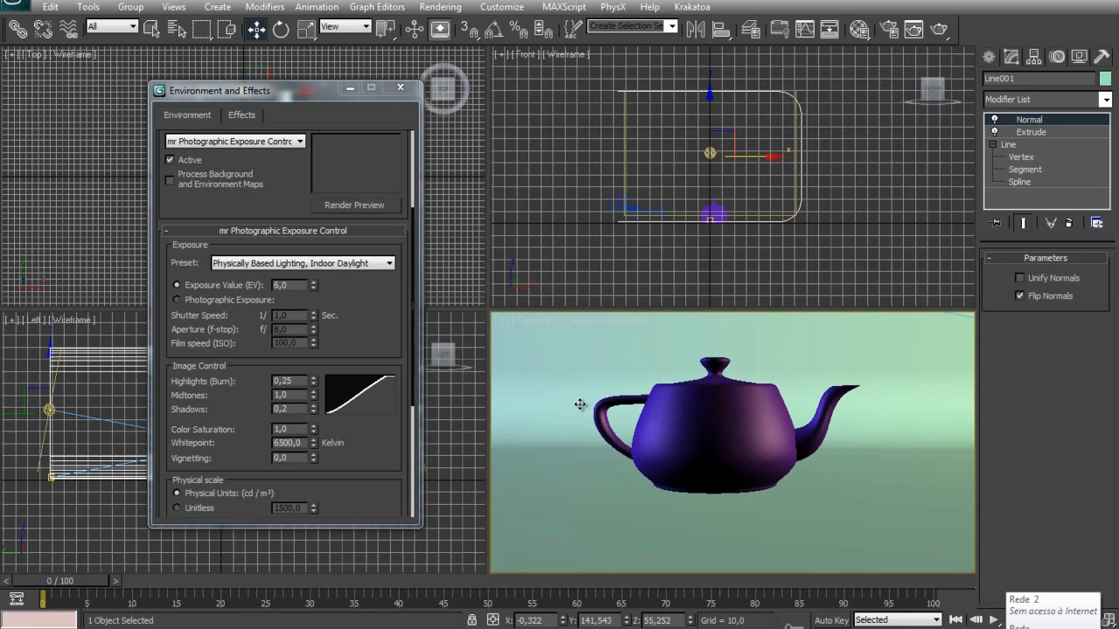
key(shift+q)
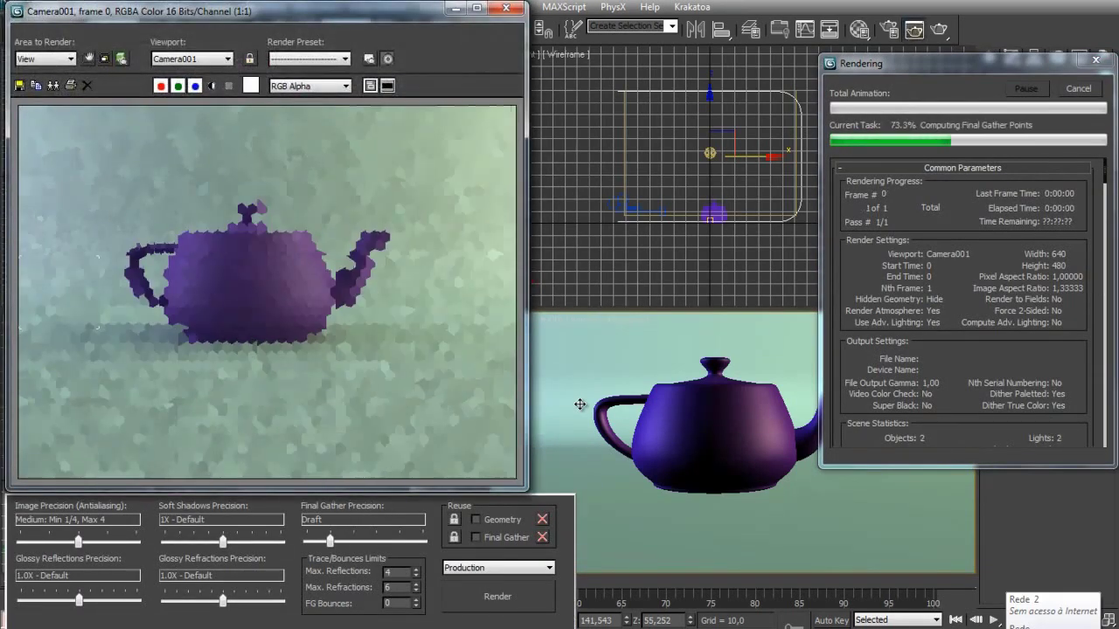